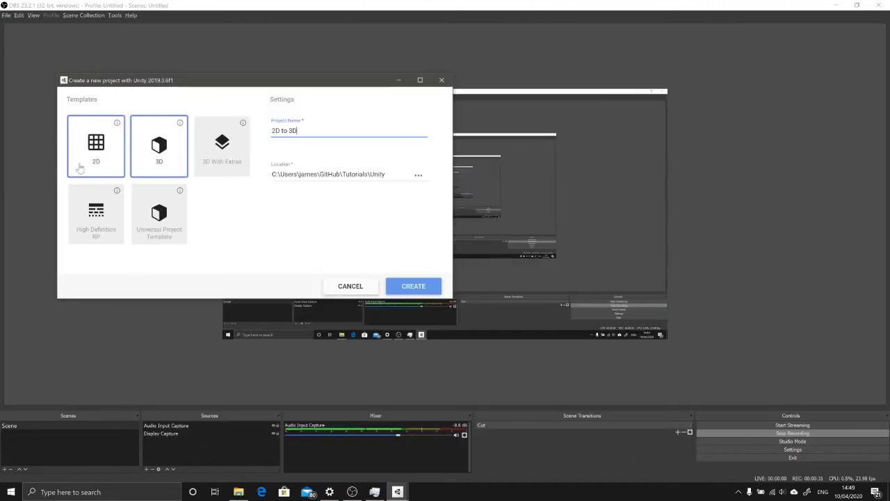
# Step: Choose the 2D template for the new '2D to 3D' project
pyautogui.click(96, 157)
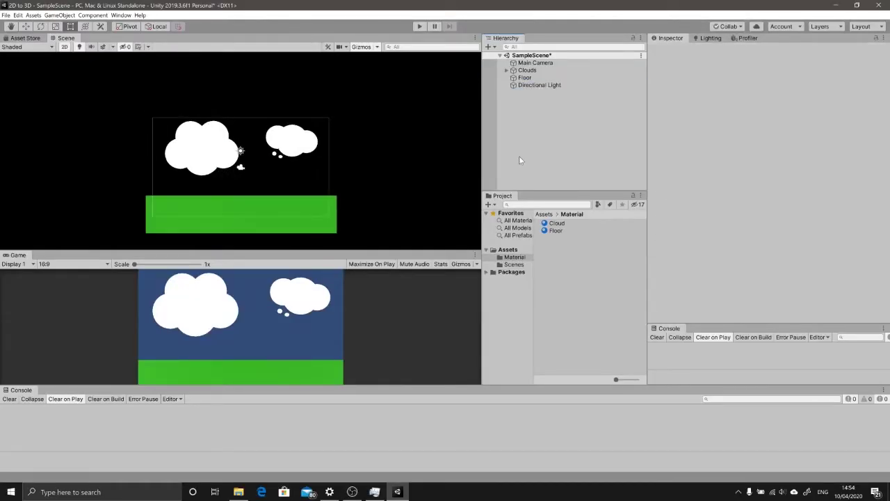
# Step: Inspect Clouds, Floor and Directional Light, stepping through the cloud spheres
pyautogui.scroll(1, 302, 179)
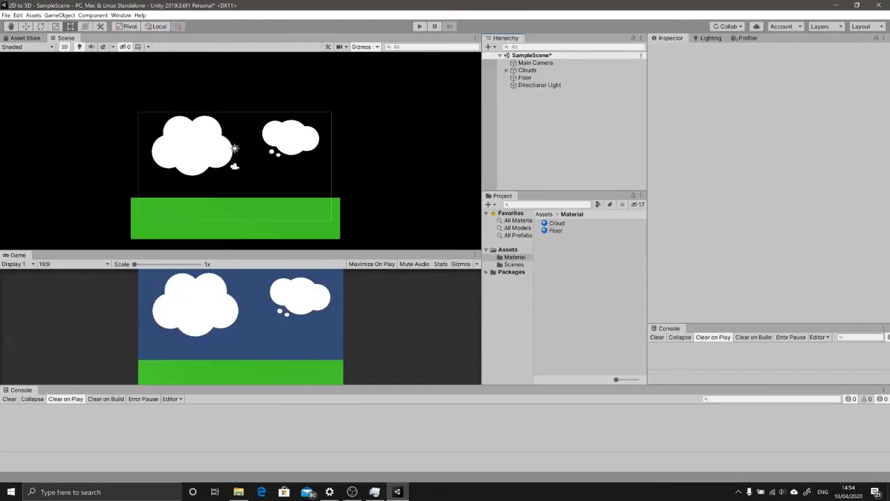
pyautogui.click(524, 70)
pyautogui.click(523, 78)
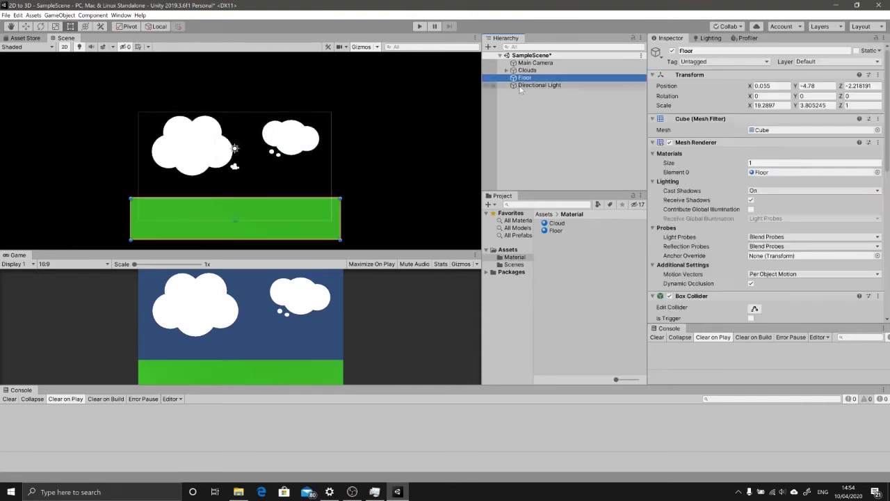
pyautogui.click(536, 85)
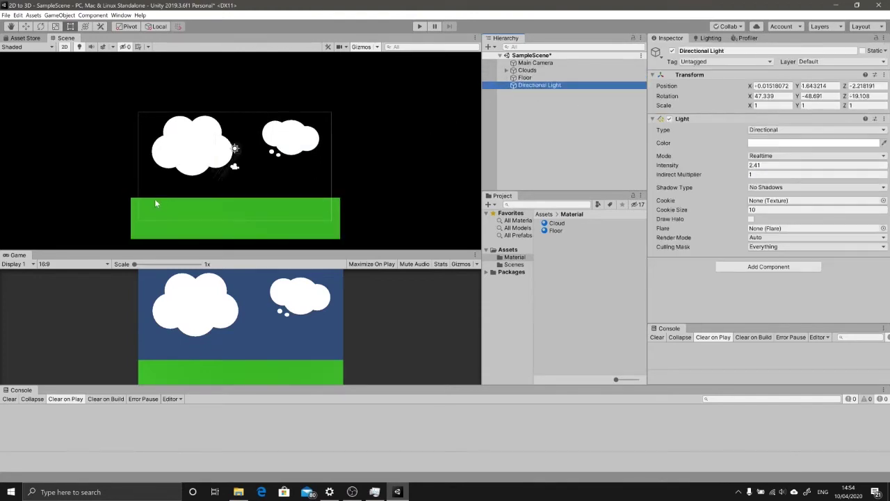
pyautogui.click(552, 108)
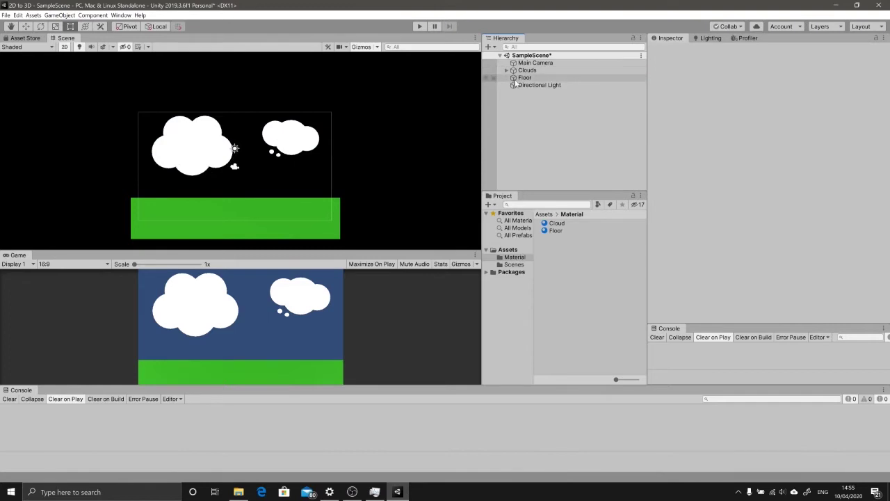
pyautogui.click(506, 71)
pyautogui.click(538, 85)
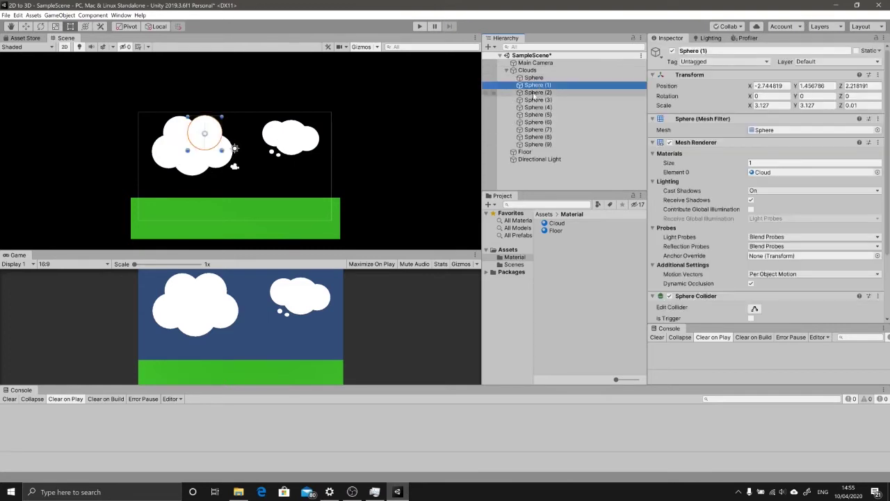
pyautogui.press('Down')
pyautogui.press('Down')
pyautogui.press('Down')
pyautogui.press('Down')
pyautogui.click(516, 71)
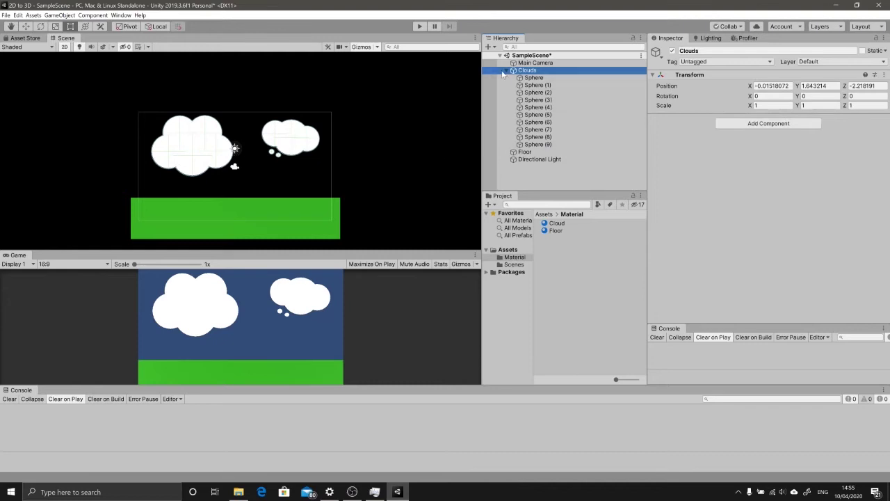
# Step: Collapse the Clouds group and save SampleScene with Ctrl+S
pyautogui.click(507, 70)
pyautogui.click(558, 149)
pyautogui.hotkey('ctrl', 's')
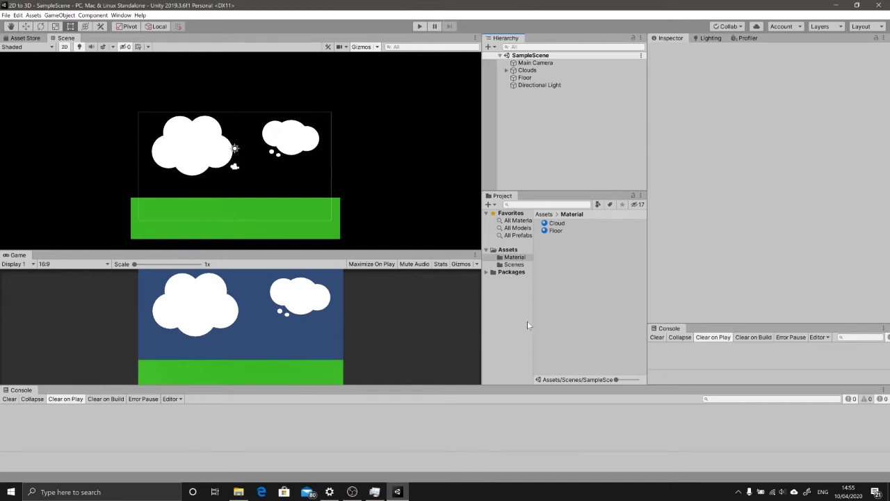
# Step: Rename SampleScene in the Scenes folder to '2D', ignoring the modified-scene warning
pyautogui.click(513, 265)
pyautogui.click(560, 226)
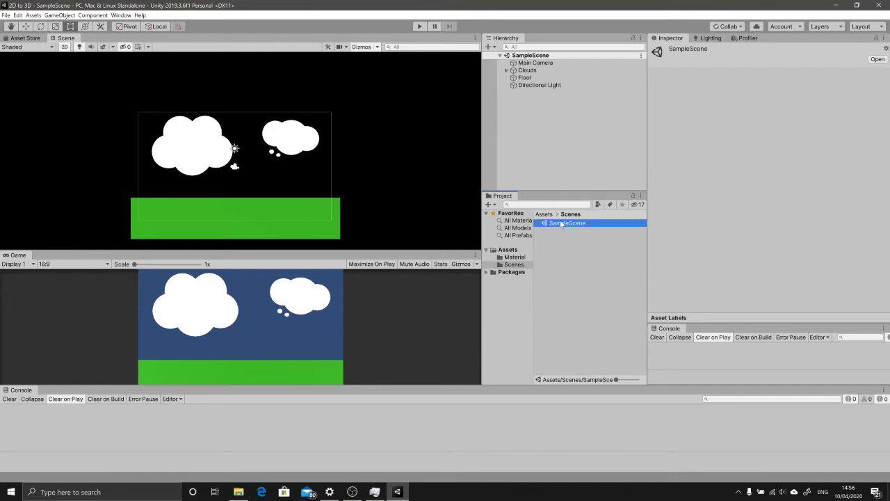
pyautogui.click(549, 238)
pyautogui.click(557, 223)
pyautogui.click(554, 224)
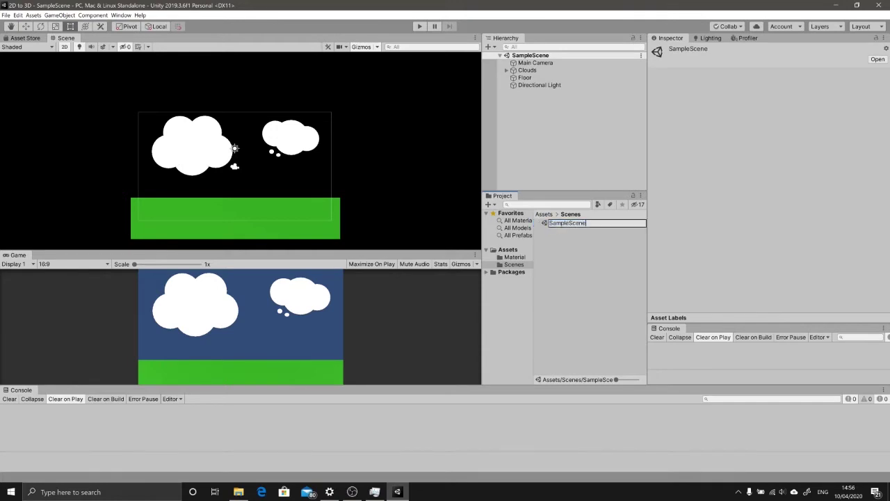
pyautogui.write('2D')
pyautogui.press('Return')
pyautogui.click(512, 263)
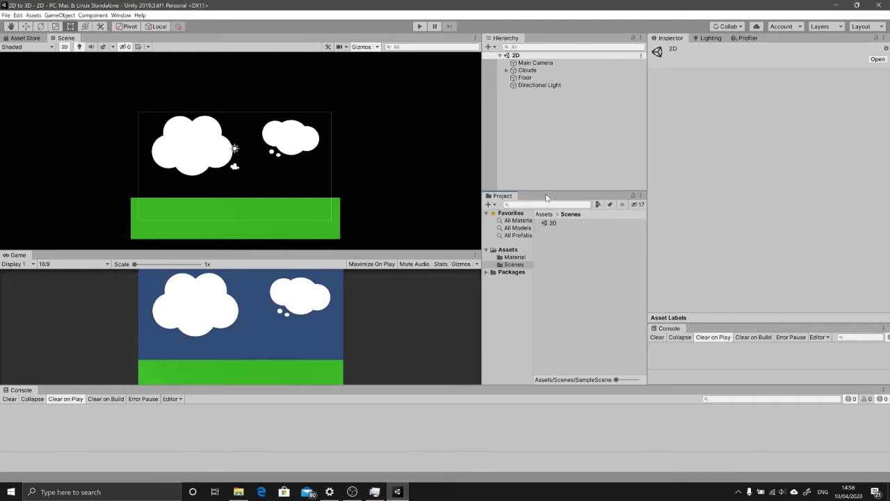
# Step: Rename the '2D' scene asset to '2D Scene'
pyautogui.click(556, 224)
pyautogui.click(563, 226)
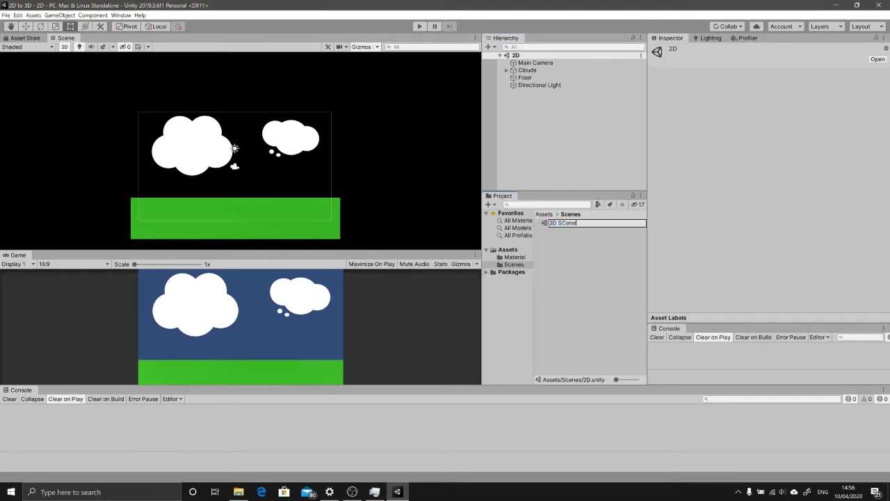
pyautogui.write('Scene')
pyautogui.press('Return')
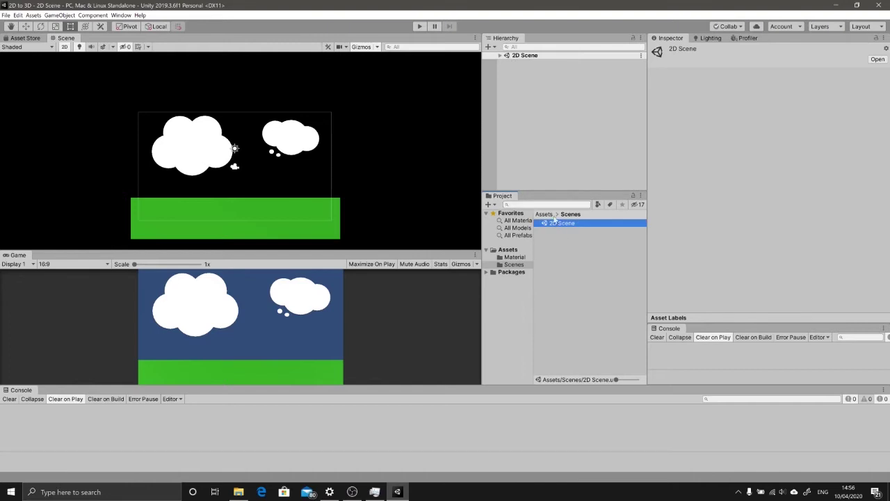
pyautogui.click(540, 231)
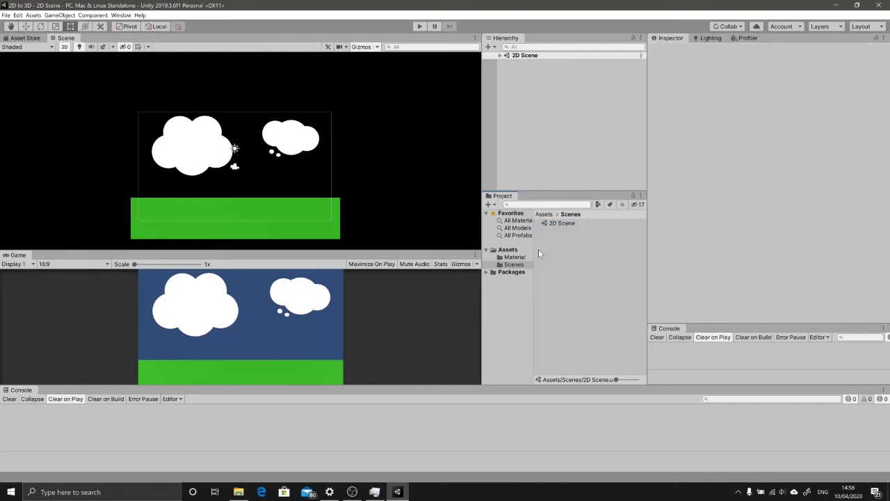
# Step: Rename the scene asset to 'Main', ignoring the reload prompt
pyautogui.click(562, 224)
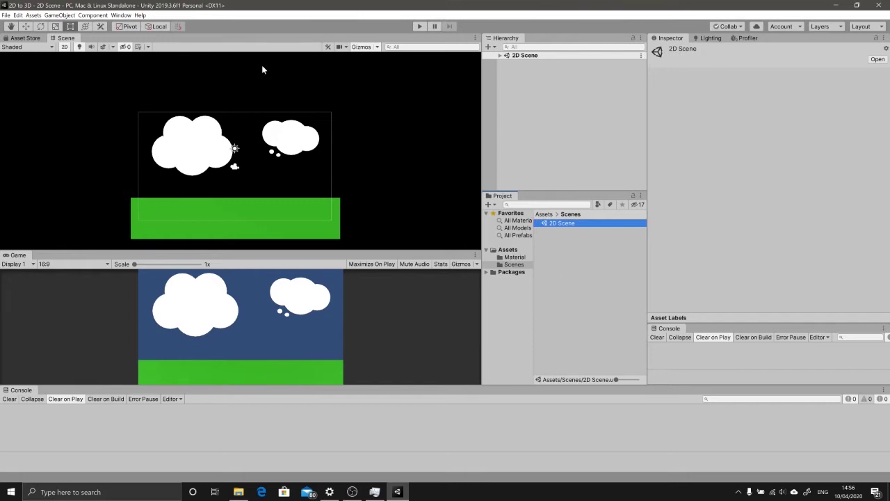
pyautogui.click(578, 226)
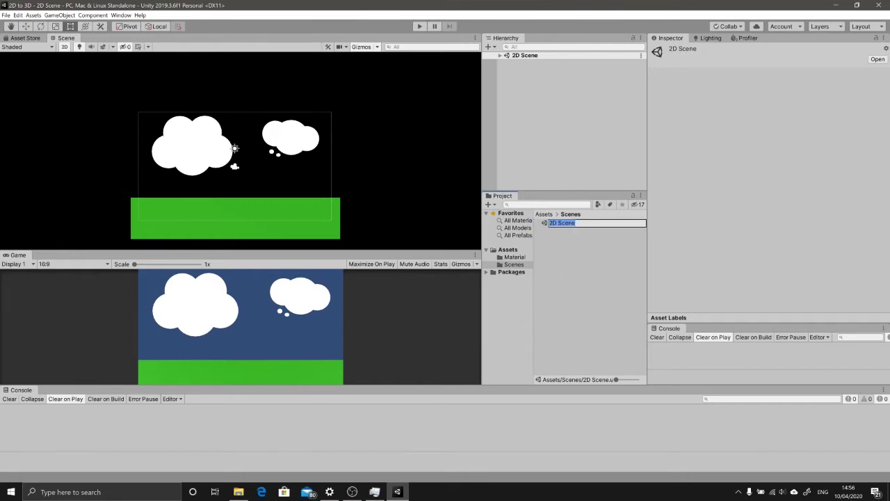
pyautogui.write('Main')
pyautogui.press('Return')
pyautogui.click(471, 264)
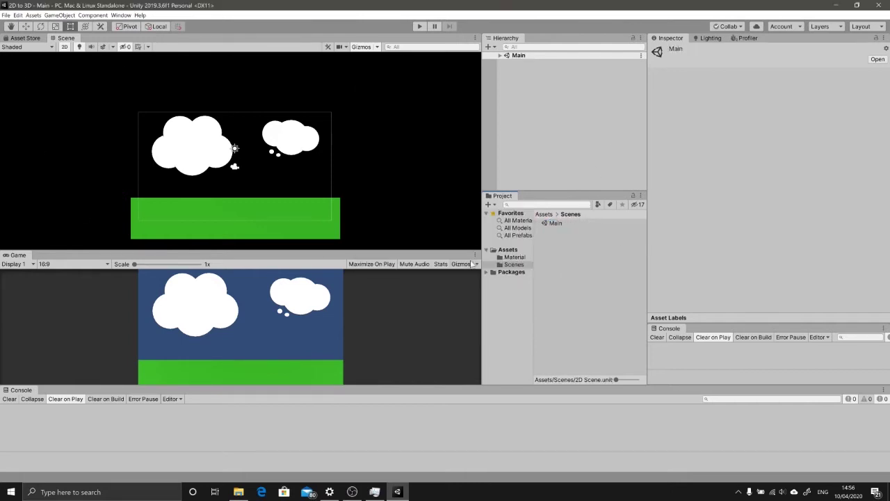
pyautogui.click(559, 224)
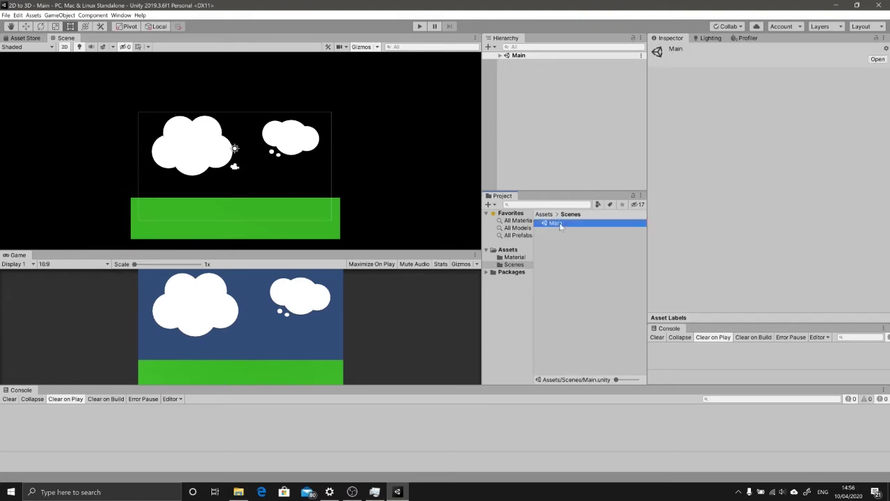
pyautogui.click(546, 254)
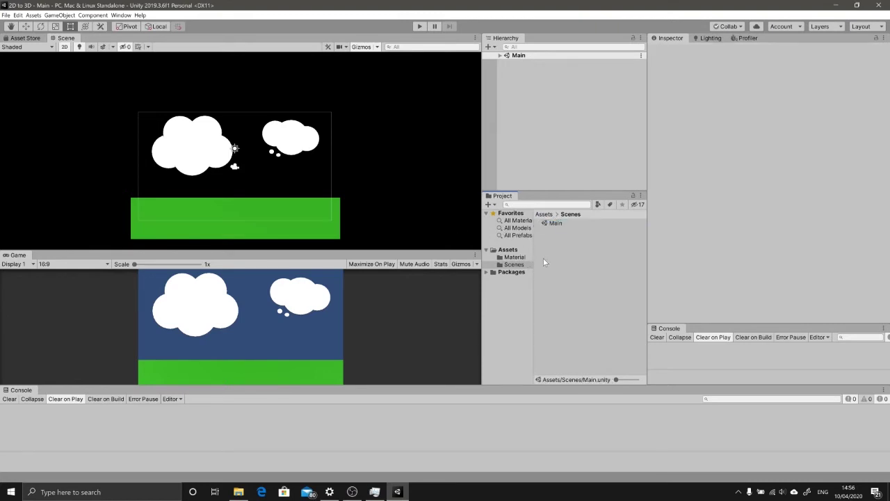
pyautogui.click(519, 257)
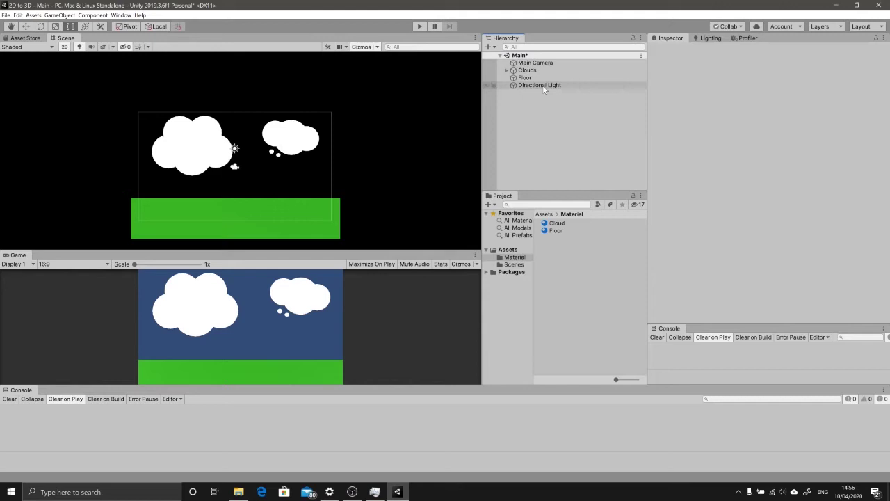
pyautogui.click(534, 63)
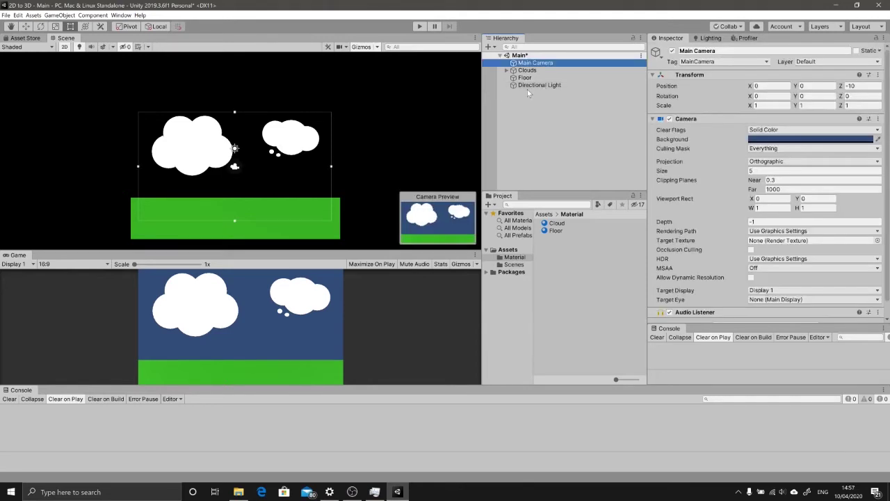
pyautogui.click(533, 111)
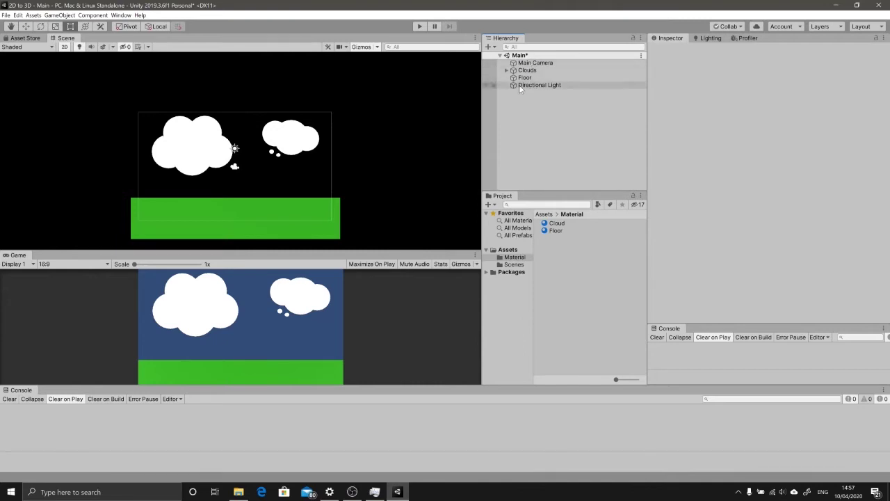
pyautogui.click(548, 63)
pyautogui.click(554, 62)
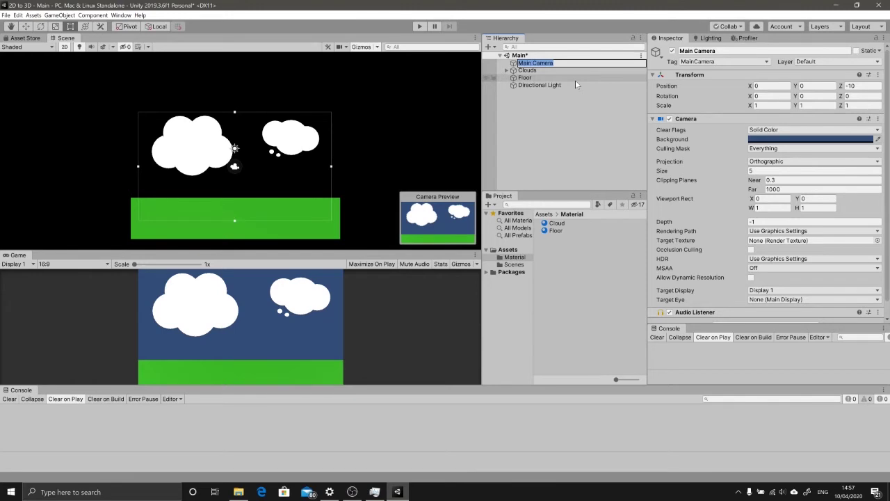
pyautogui.click(573, 79)
pyautogui.click(568, 85)
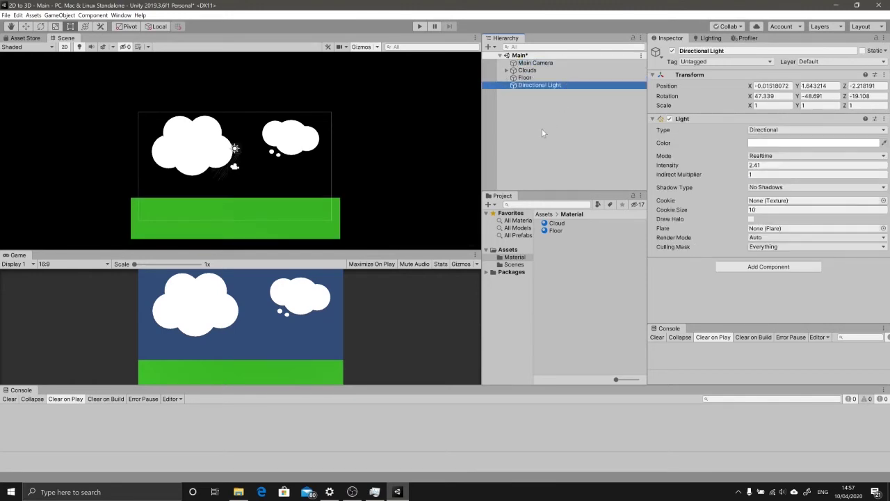
pyautogui.click(536, 110)
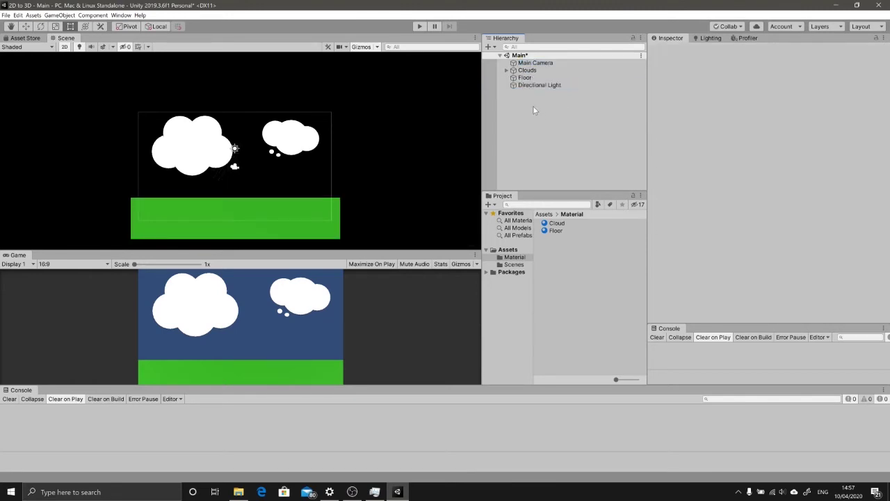
pyautogui.click(530, 63)
pyautogui.click(527, 63)
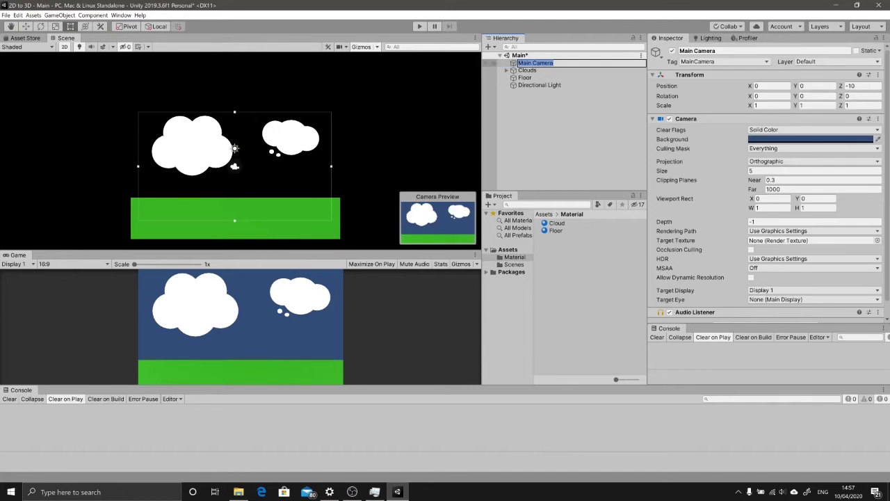
pyautogui.press('Home')
pyautogui.press('Delete')
pyautogui.press('Delete')
pyautogui.press('Delete')
pyautogui.press('Delete')
pyautogui.press('Delete')
pyautogui.write('2D')
pyautogui.press('Return')
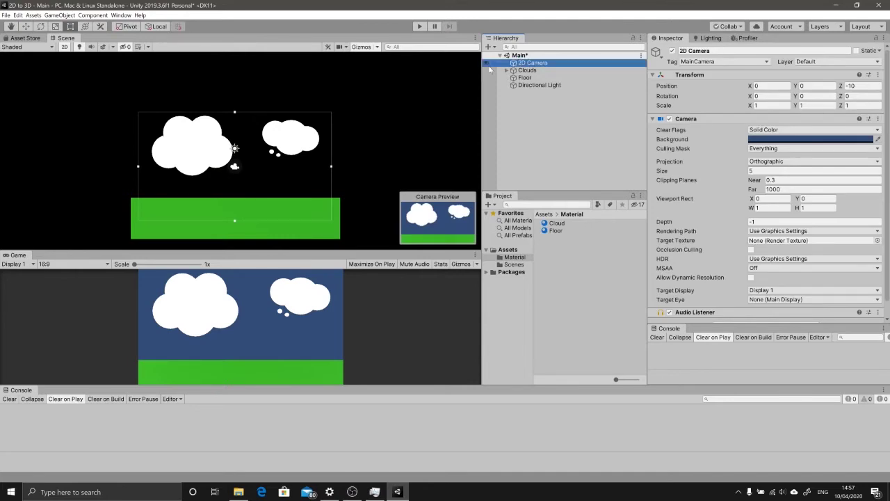
pyautogui.click(528, 84)
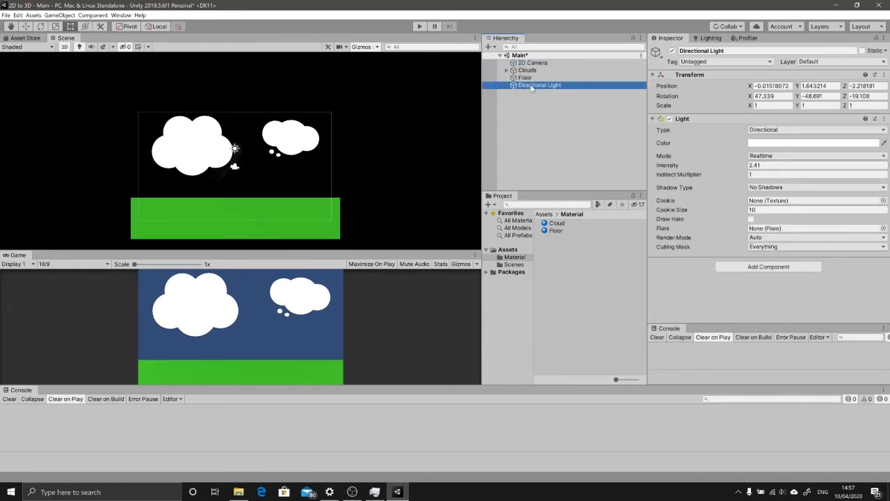
pyautogui.click(532, 86)
pyautogui.press('Home')
pyautogui.write('2D')
pyautogui.press('Return')
pyautogui.click(528, 78)
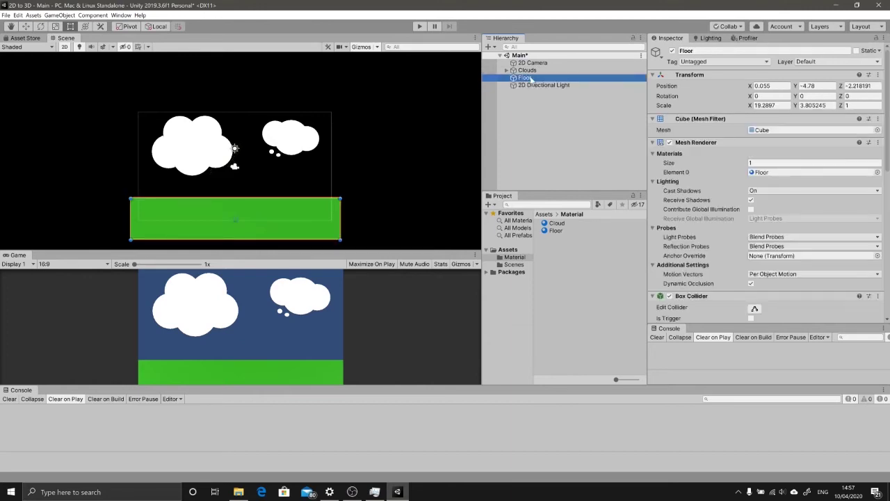
pyautogui.click(549, 99)
pyautogui.click(555, 85)
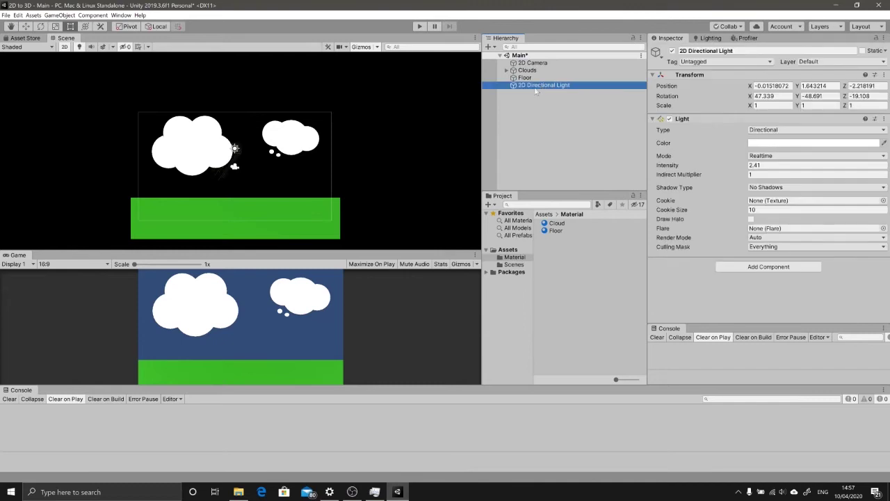
pyautogui.click(534, 63)
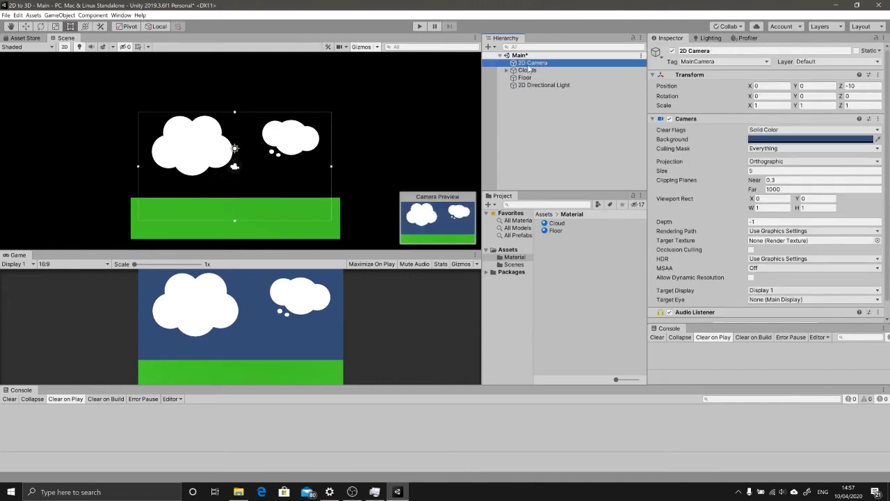
pyautogui.click(527, 85)
pyautogui.click(526, 70)
pyautogui.click(526, 62)
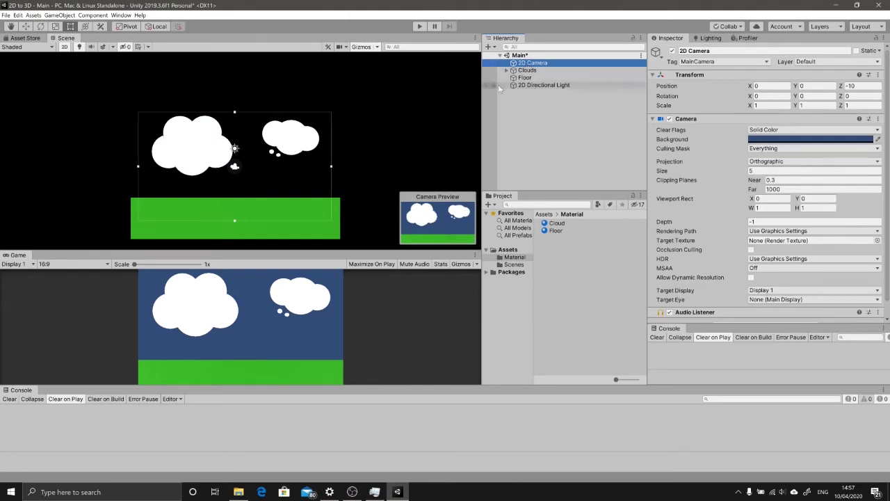
# Step: Change the 2D Camera's tag from MainCamera to Untagged
pyautogui.click(698, 62)
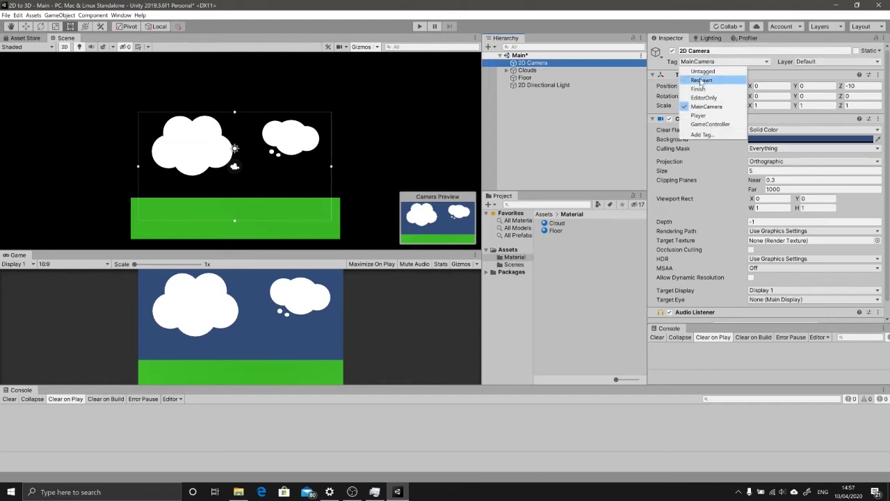
pyautogui.click(699, 71)
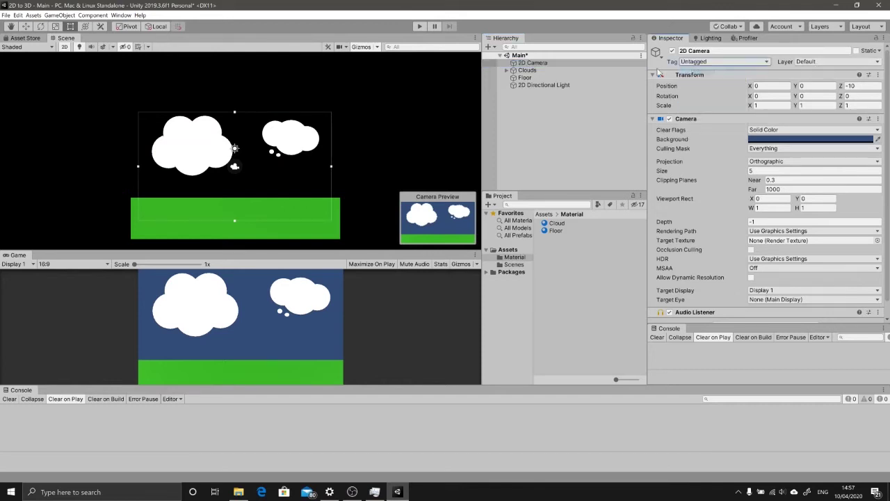
pyautogui.click(698, 62)
pyautogui.click(698, 62)
pyautogui.click(527, 71)
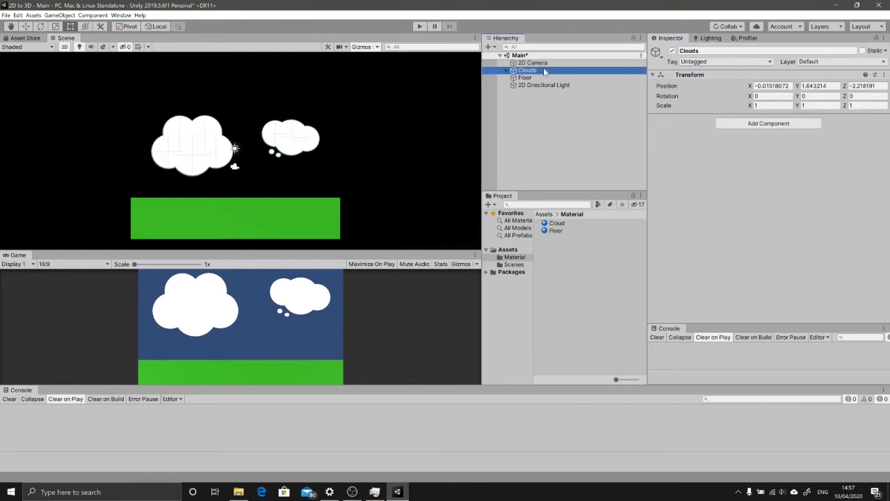
pyautogui.click(532, 62)
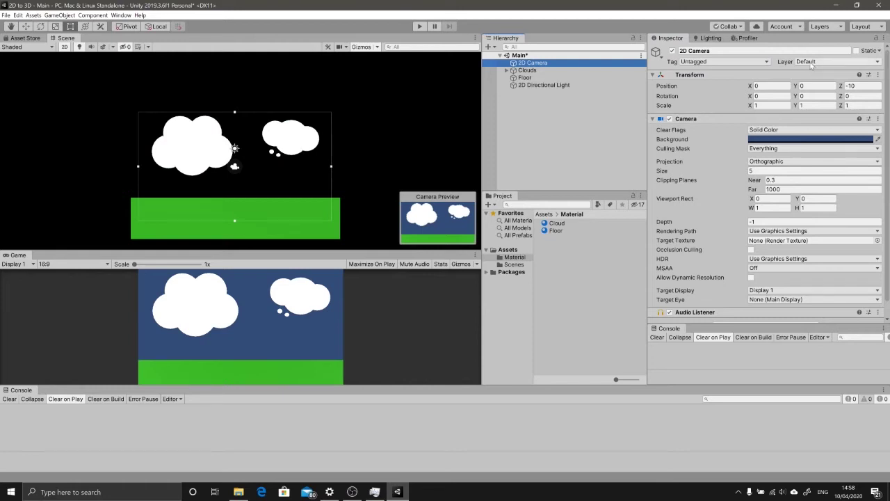
# Step: Add a new layer named '2D' in User Layer 8
pyautogui.click(812, 62)
pyautogui.click(815, 117)
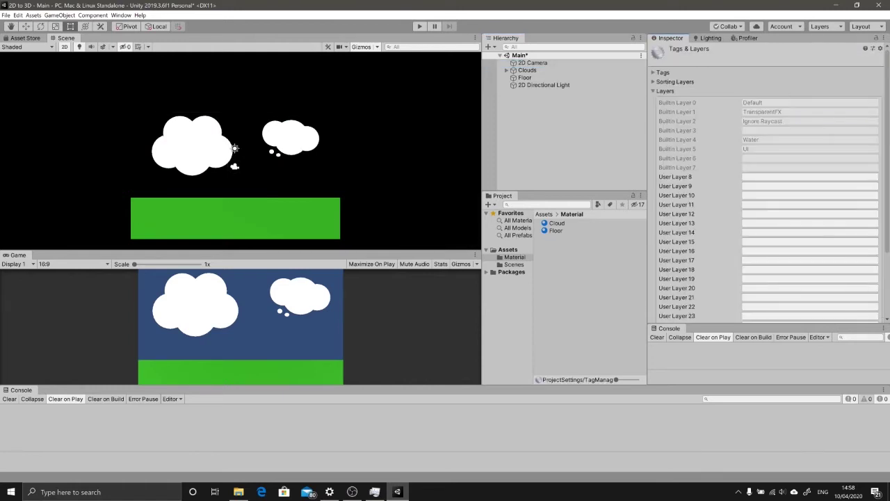
pyautogui.click(810, 177)
pyautogui.write('2D')
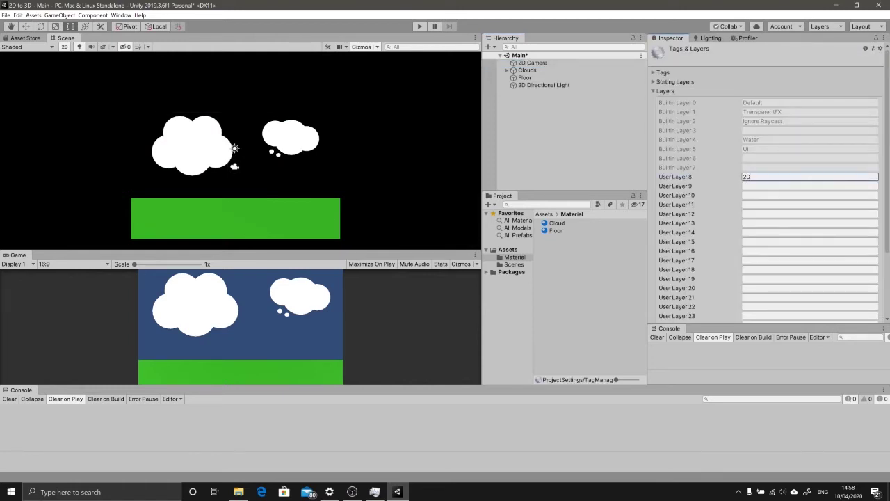
pyautogui.click(570, 103)
pyautogui.click(530, 63)
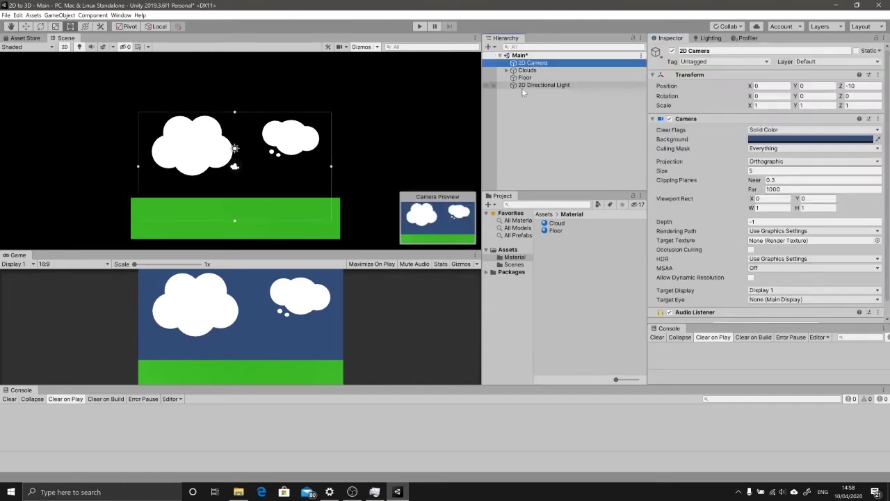
# Step: Put the camera, Clouds, Floor and light plus their children on the 2D layer
pyautogui.keyDown('shift'); pyautogui.click(529, 85); pyautogui.keyUp('shift')
pyautogui.click(821, 63)
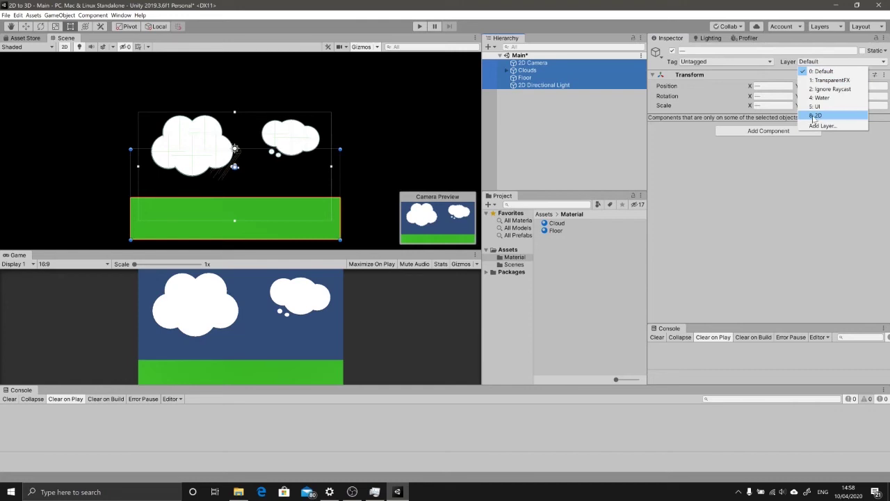
pyautogui.click(818, 115)
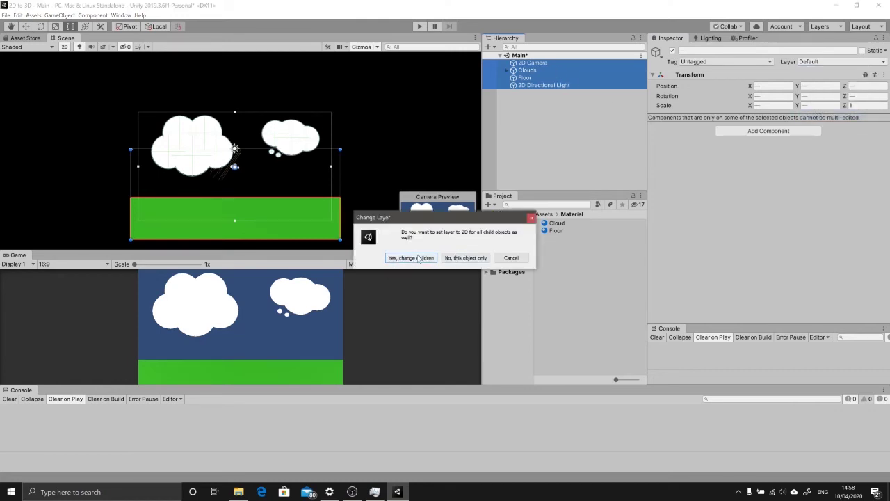
pyautogui.click(411, 258)
pyautogui.click(507, 70)
pyautogui.click(535, 78)
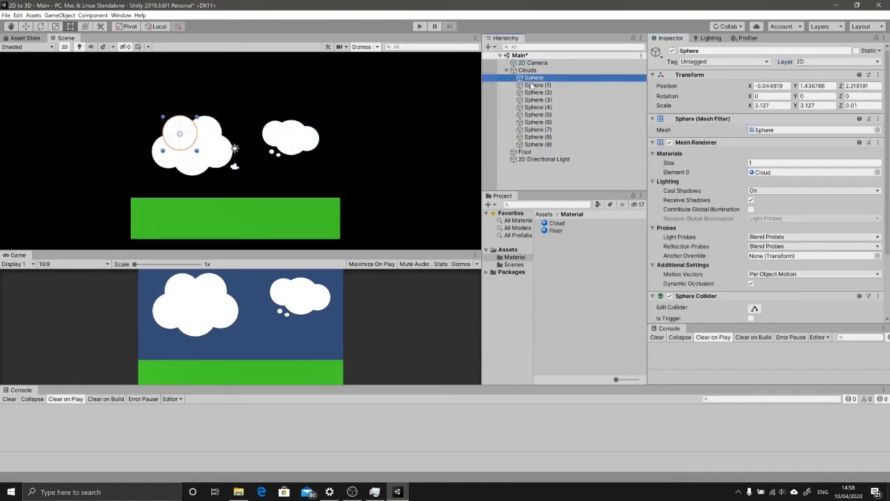
pyautogui.click(533, 129)
pyautogui.click(534, 144)
pyautogui.click(507, 70)
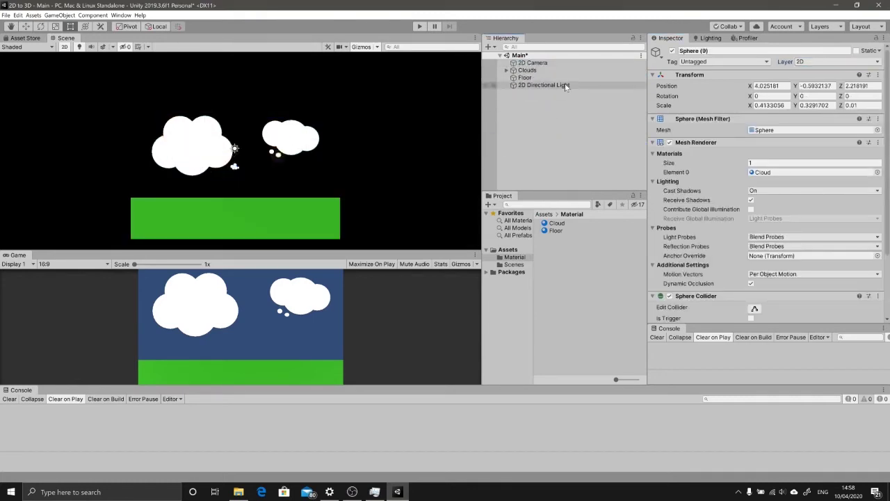
pyautogui.click(566, 109)
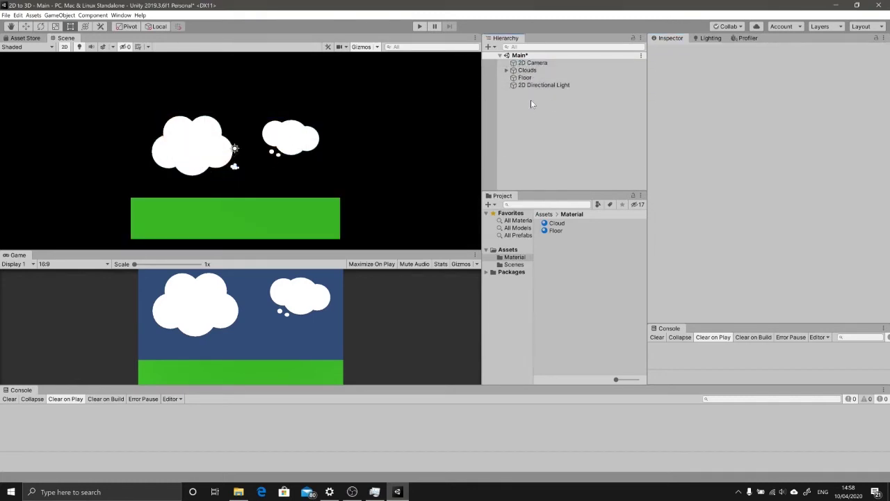
# Step: Create an empty GameObject and type the name '2D Scene'
pyautogui.rightClick(532, 105)
pyautogui.click(558, 172)
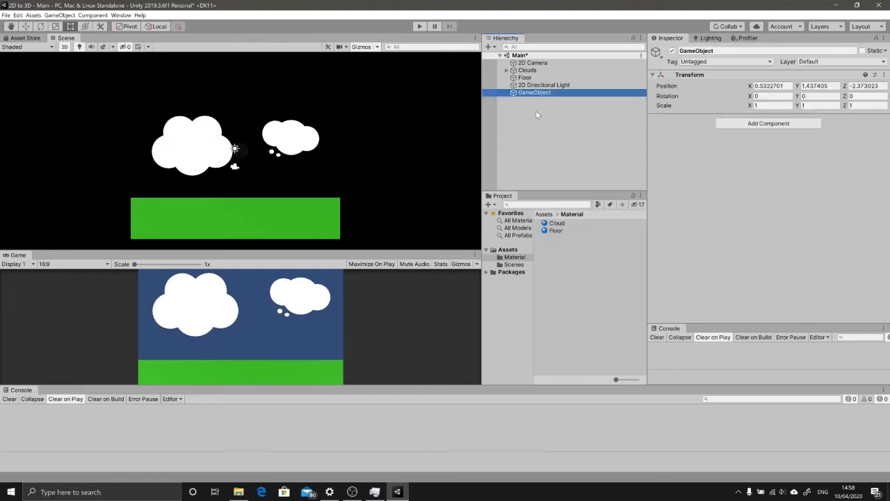
pyautogui.write('2D')
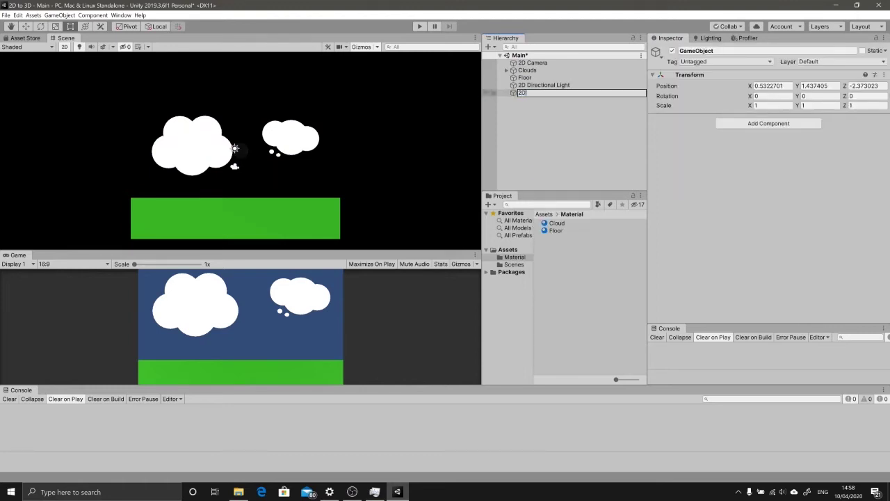
pyautogui.write(' Scene')
# Step: Name the empty '2D Scene' and nest the camera, Clouds, Floor and light inside it
pyautogui.press('Return')
pyautogui.click(535, 84)
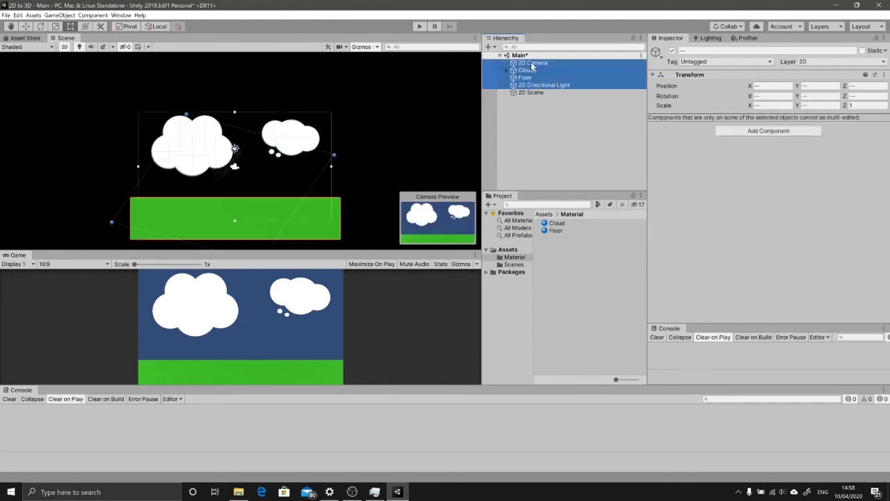
pyautogui.moveTo(543, 64); pyautogui.dragTo(531, 92)
# Step: Set 2D Scene and all its children to the 2D layer, checking a cloud sphere
pyautogui.click(522, 64)
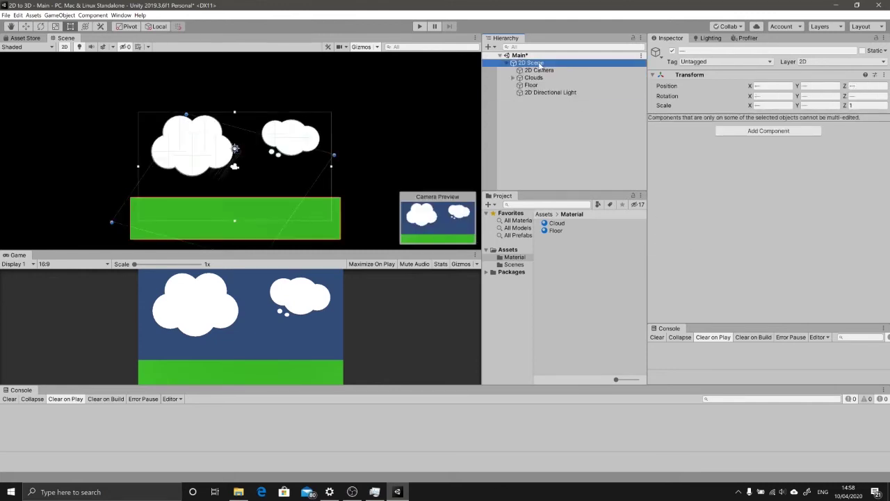
pyautogui.click(831, 61)
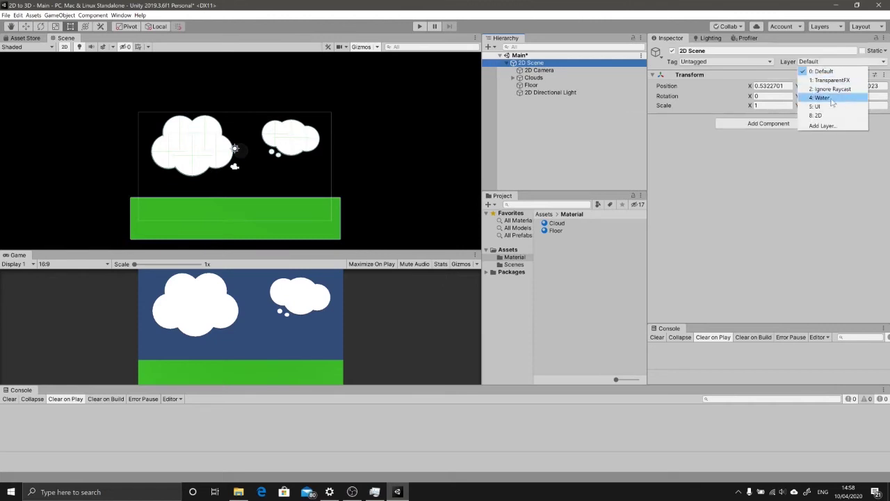
pyautogui.click(818, 115)
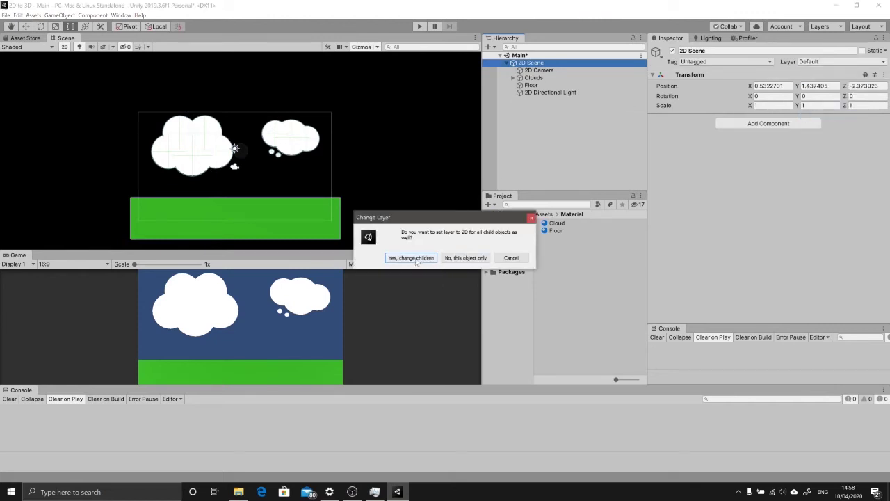
pyautogui.click(392, 260)
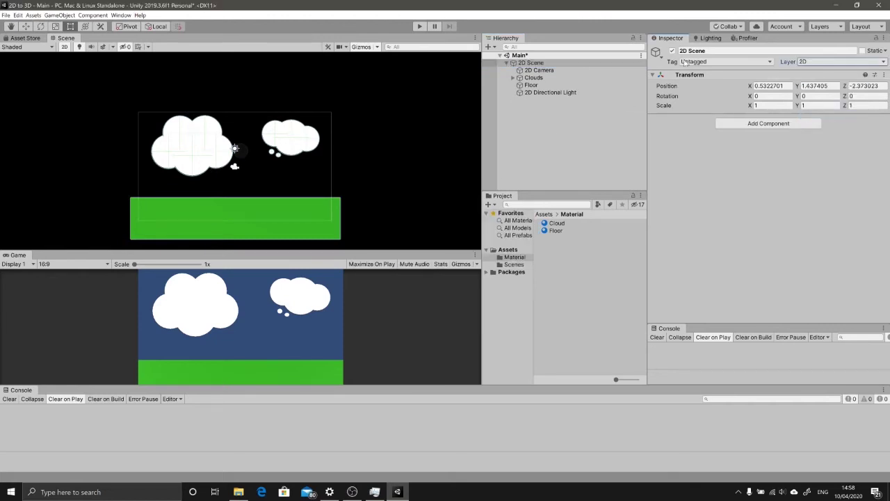
pyautogui.click(507, 63)
pyautogui.click(506, 63)
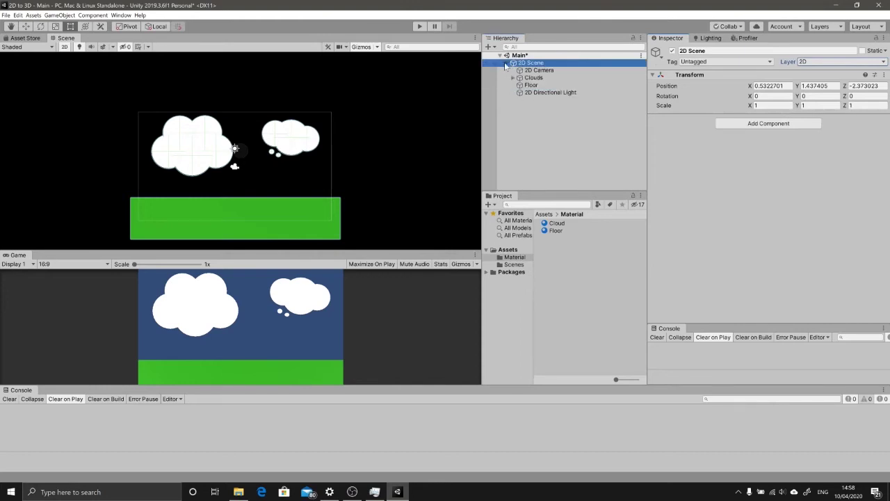
pyautogui.click(507, 63)
pyautogui.click(507, 63)
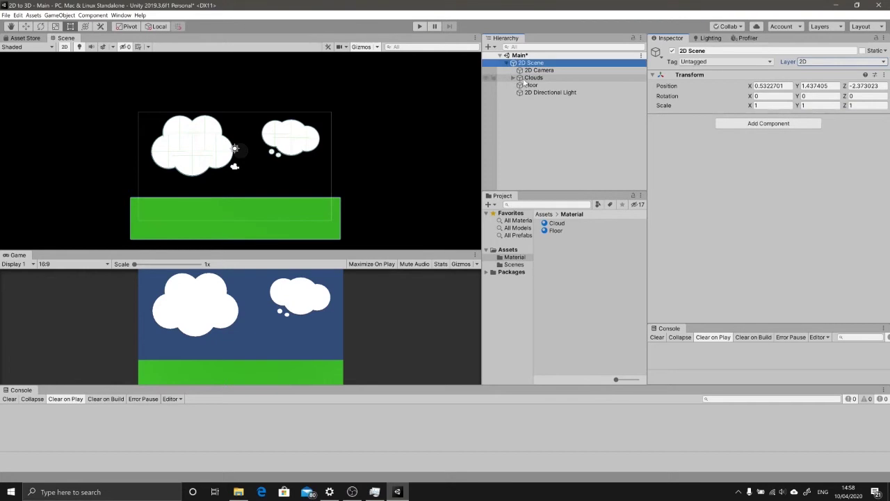
pyautogui.click(514, 78)
pyautogui.click(525, 85)
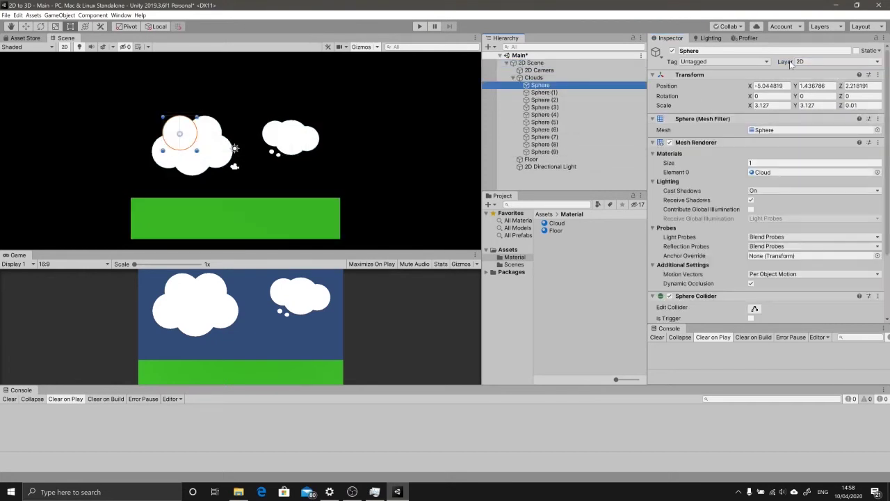
pyautogui.click(513, 77)
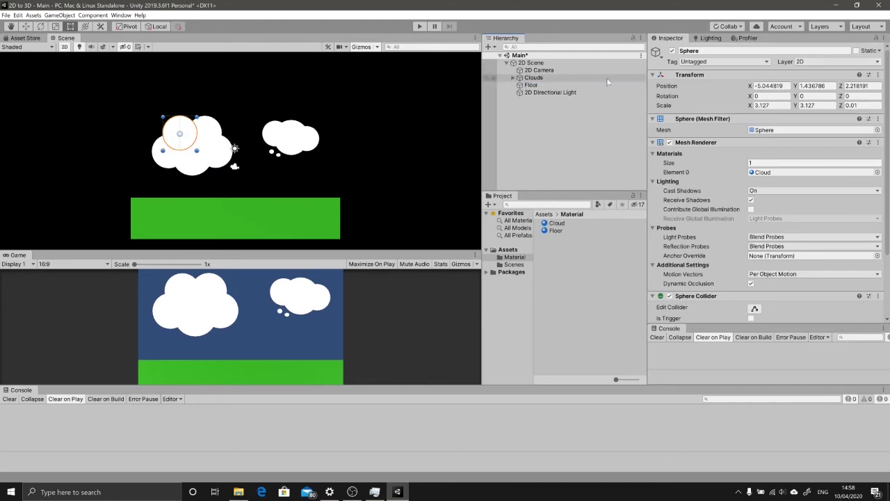
# Step: Restrict the 2D Camera's Culling Mask to only the 2D layer
pyautogui.click(523, 71)
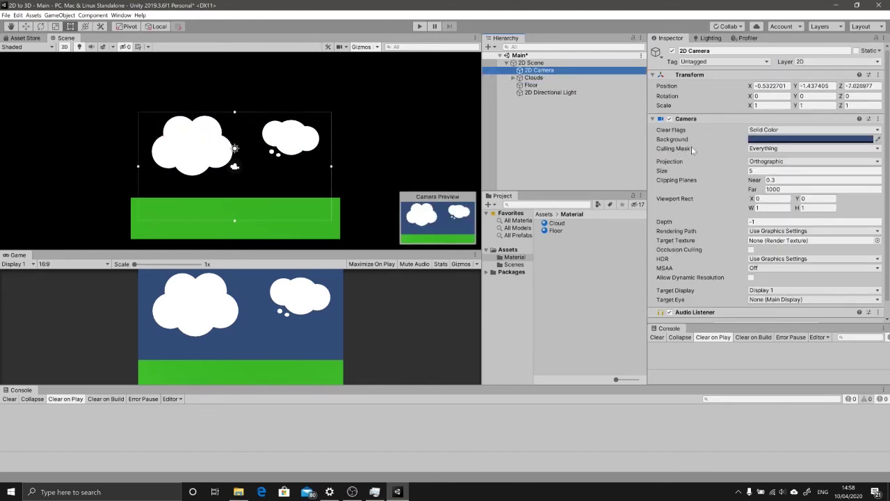
pyautogui.click(766, 149)
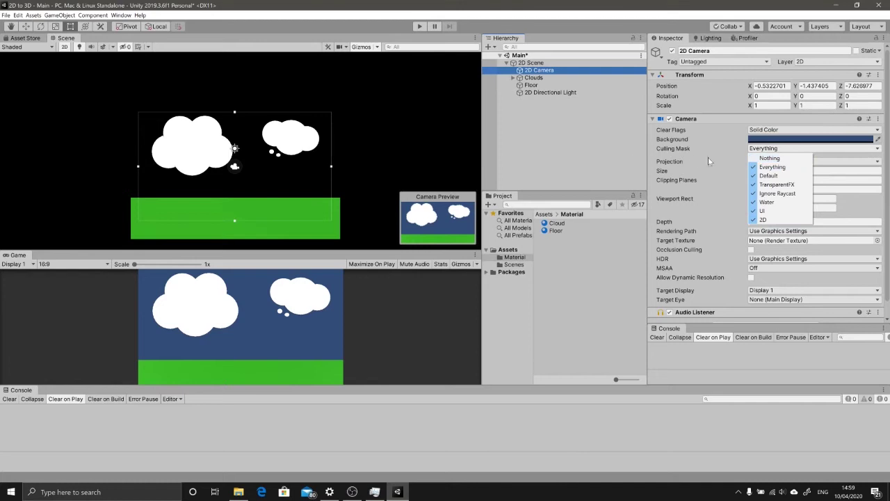
pyautogui.click(785, 160)
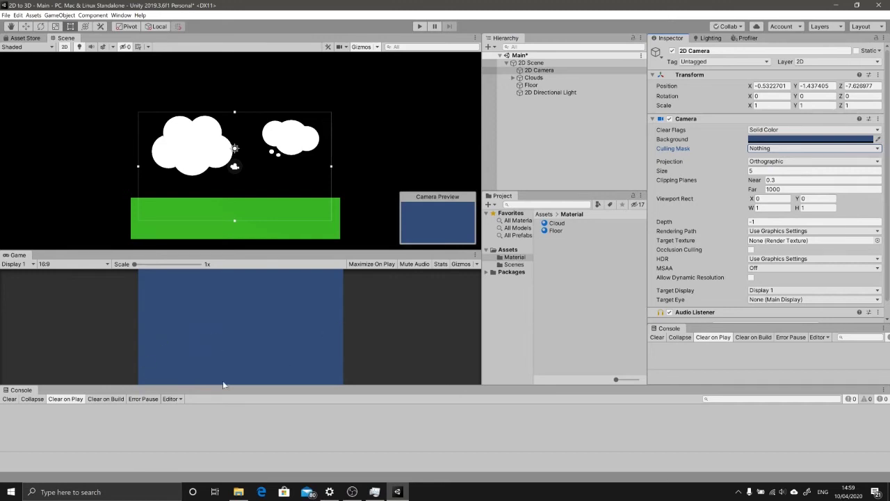
pyautogui.click(763, 149)
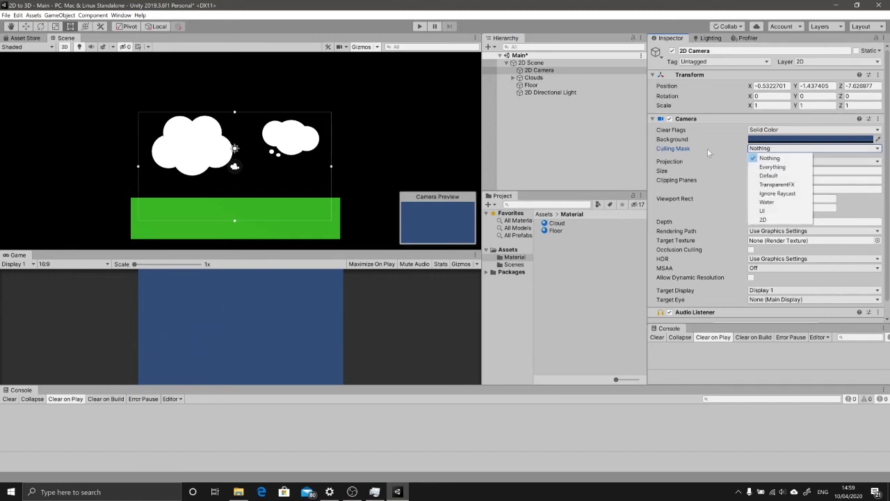
pyautogui.click(778, 185)
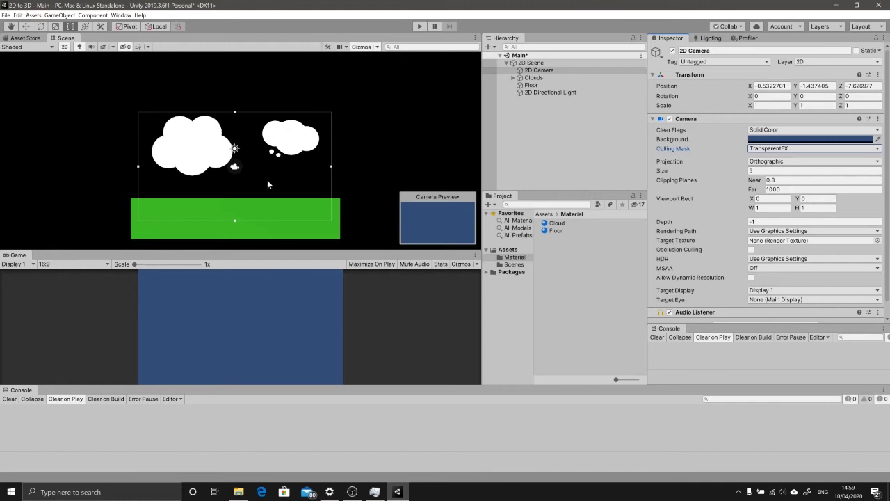
pyautogui.click(770, 149)
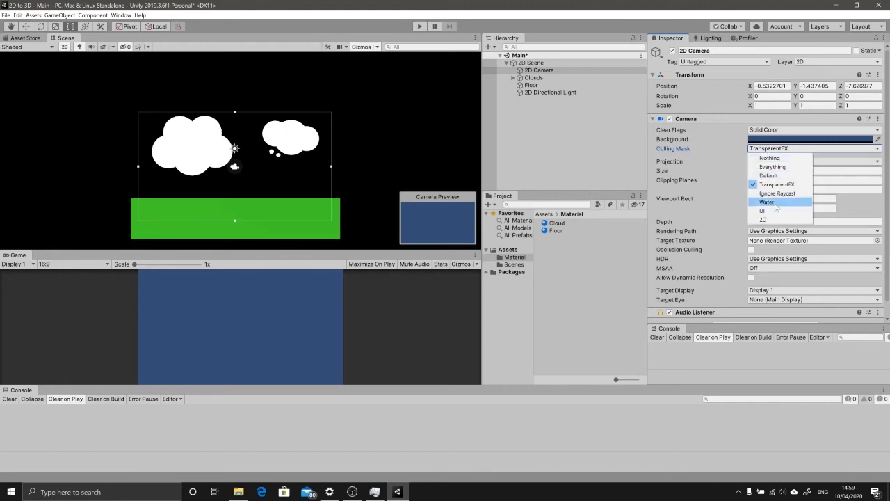
pyautogui.click(764, 220)
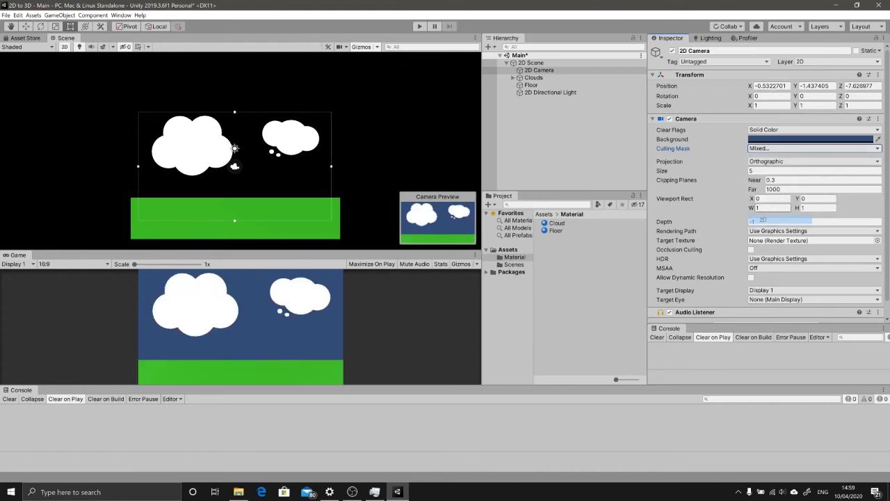
pyautogui.click(760, 149)
pyautogui.click(772, 185)
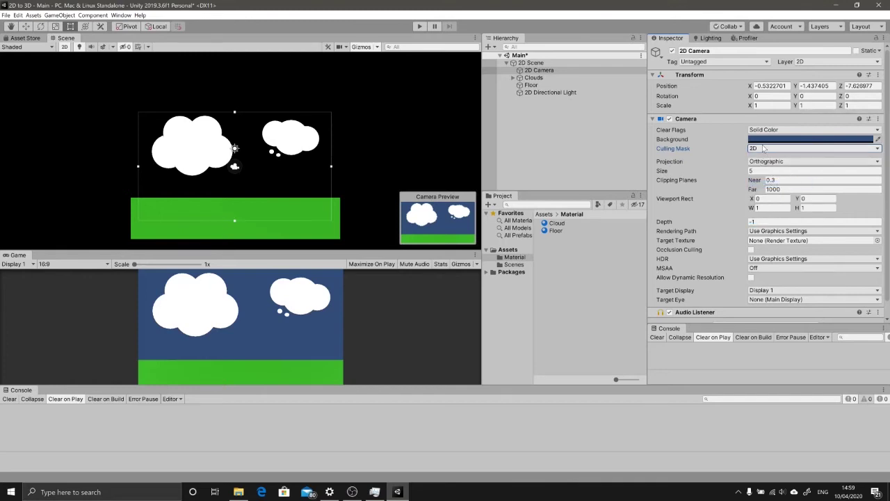
pyautogui.click(762, 149)
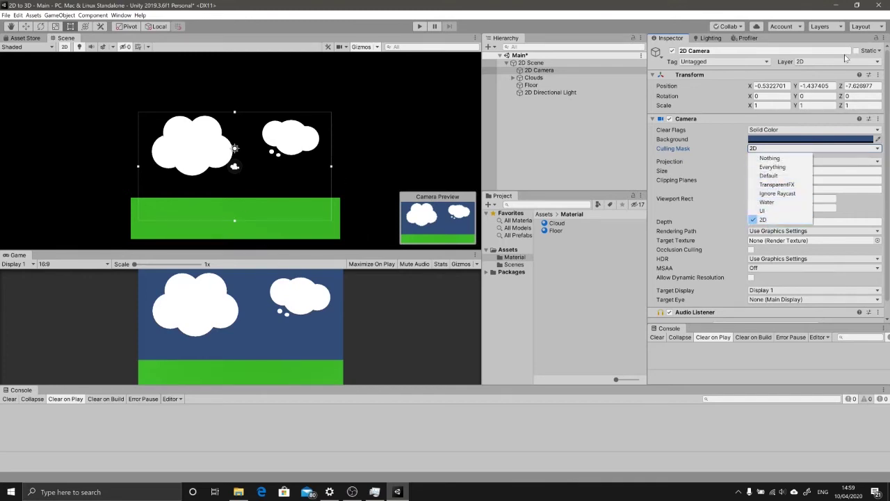
pyautogui.click(797, 71)
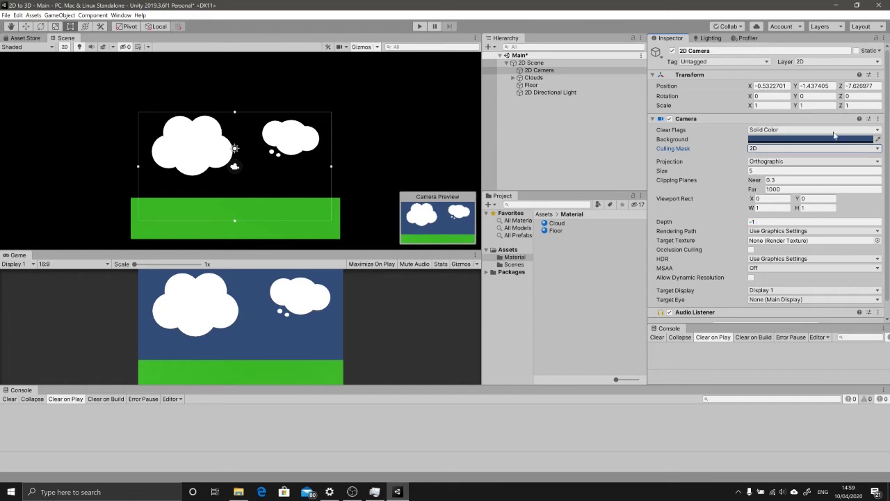
# Step: Set the 2D Directional Light's Culling Mask to Nothing, then to the 2D layer only
pyautogui.click(572, 93)
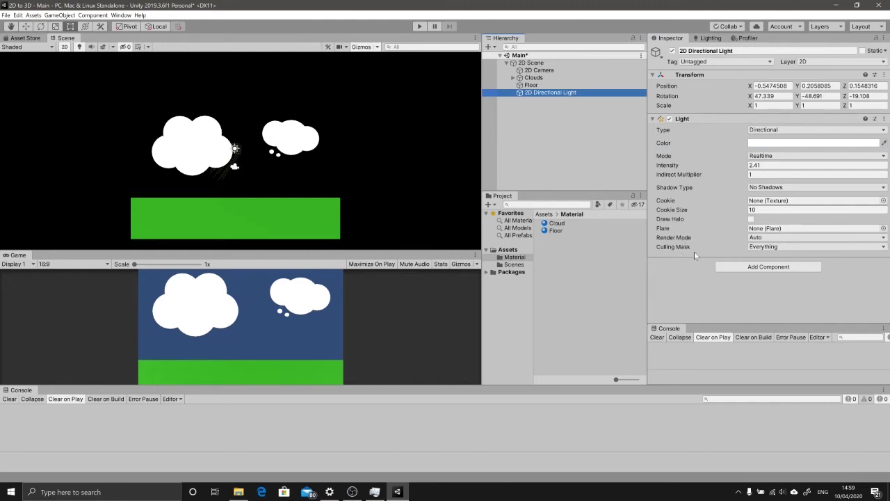
pyautogui.click(764, 248)
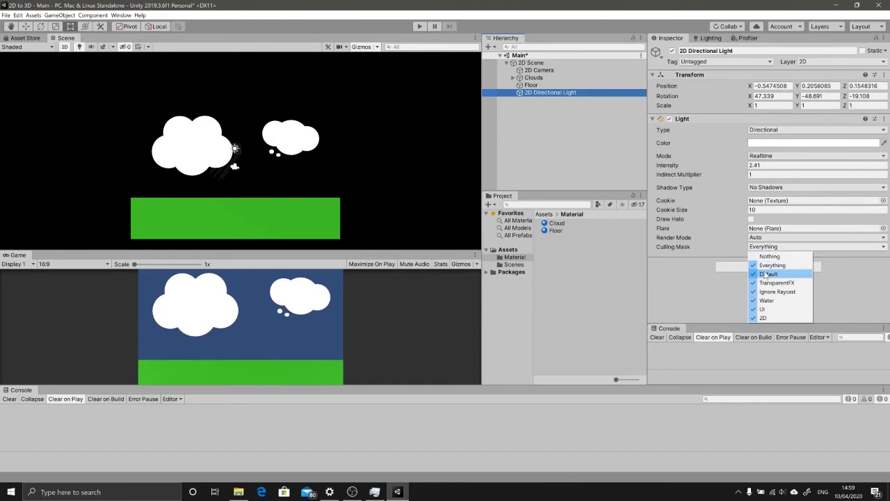
pyautogui.click(770, 256)
pyautogui.click(765, 248)
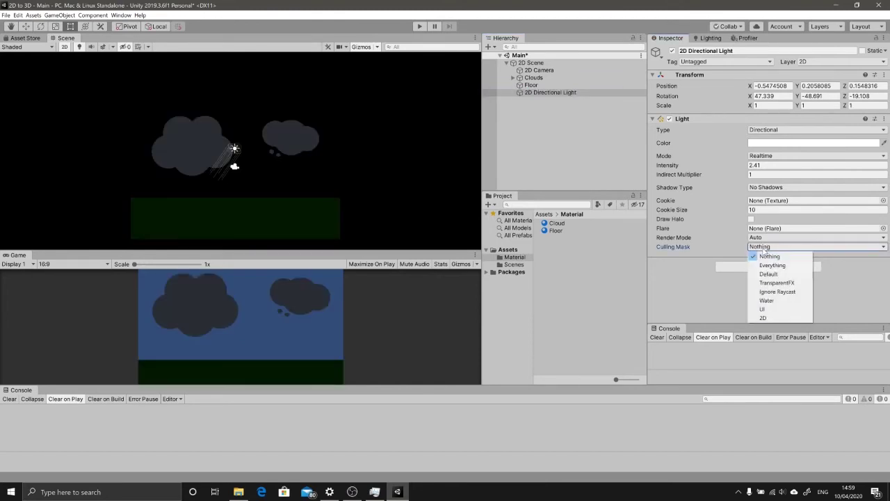
pyautogui.click(770, 318)
pyautogui.click(765, 248)
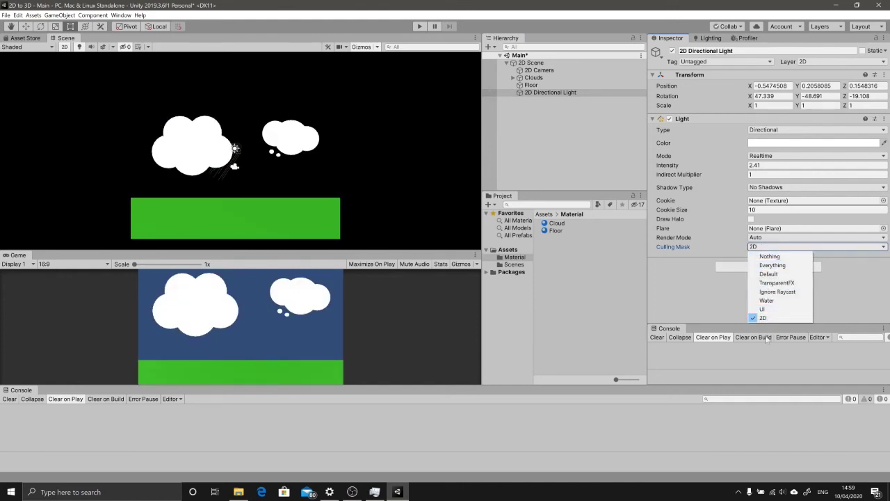
pyautogui.click(681, 291)
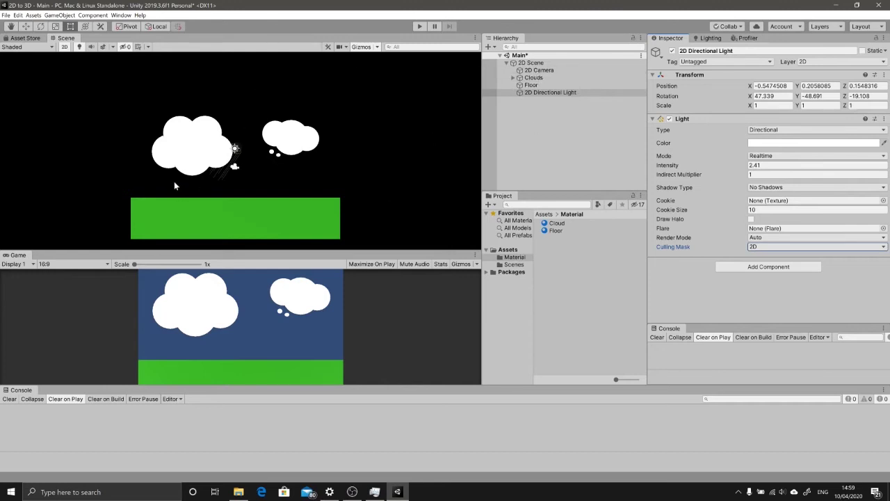
# Step: Switch the Scene view from 2D to 3D perspective and orbit slightly
pyautogui.click(542, 63)
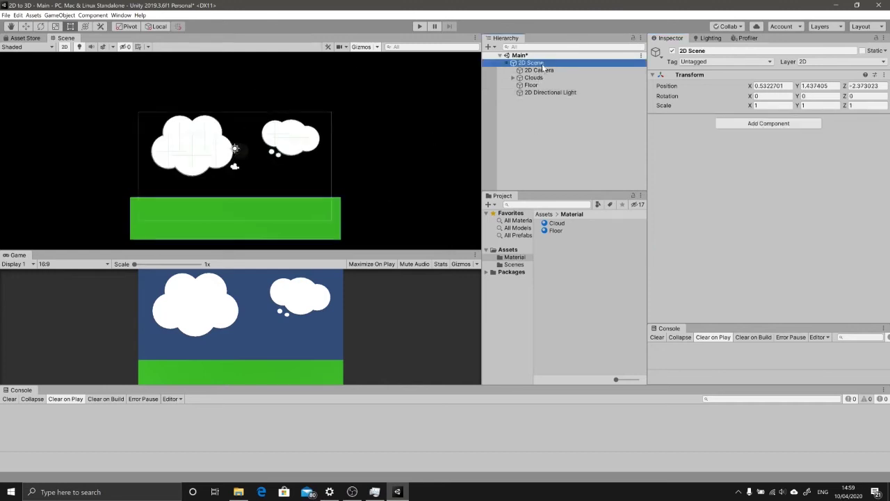
pyautogui.click(506, 63)
pyautogui.click(443, 104)
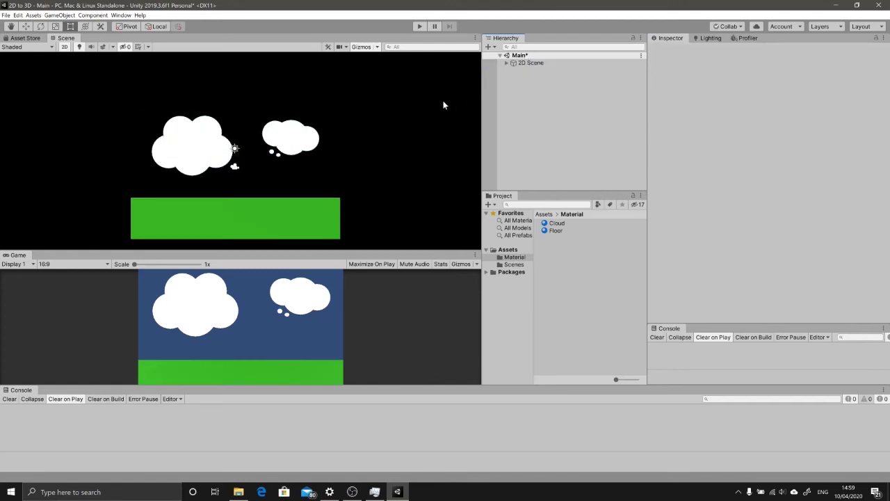
pyautogui.click(528, 64)
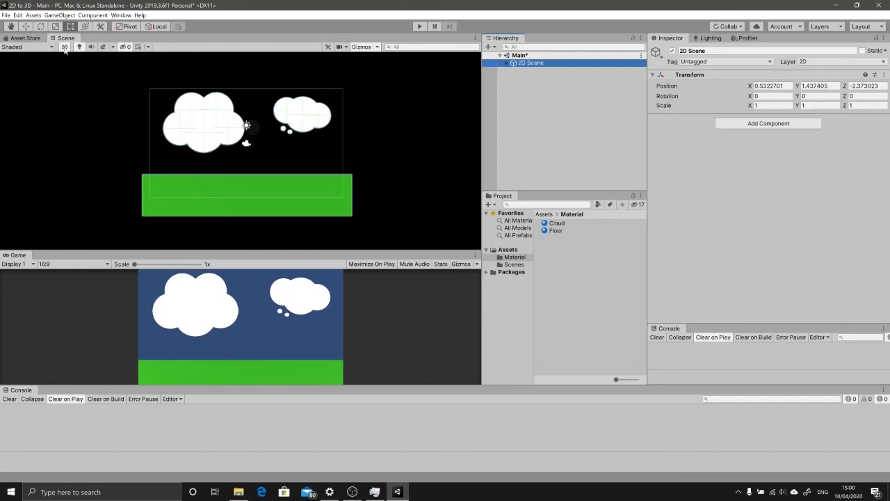
pyautogui.click(64, 47)
pyautogui.keyDown('alt'); pyautogui.moveTo(233, 122); pyautogui.dragTo(214, 69); pyautogui.keyUp('alt')
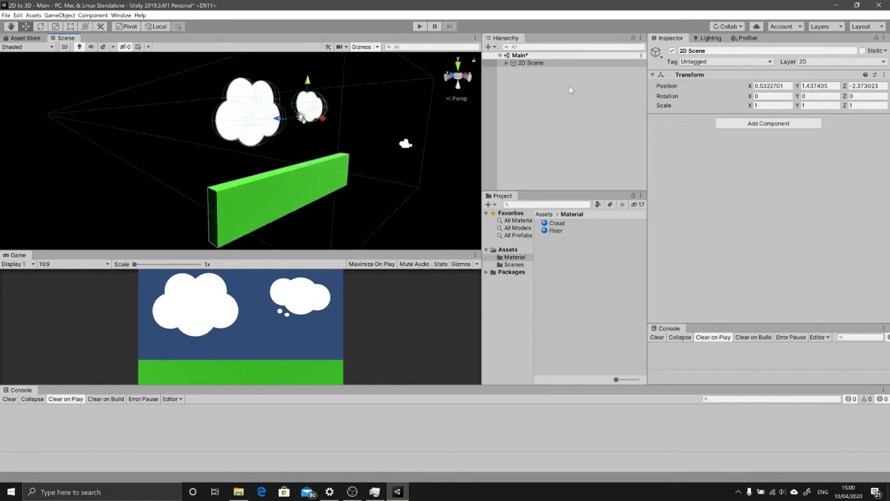
# Step: Set the 2D Scene group's Transform Position to X 100 and Y 0
pyautogui.click(522, 63)
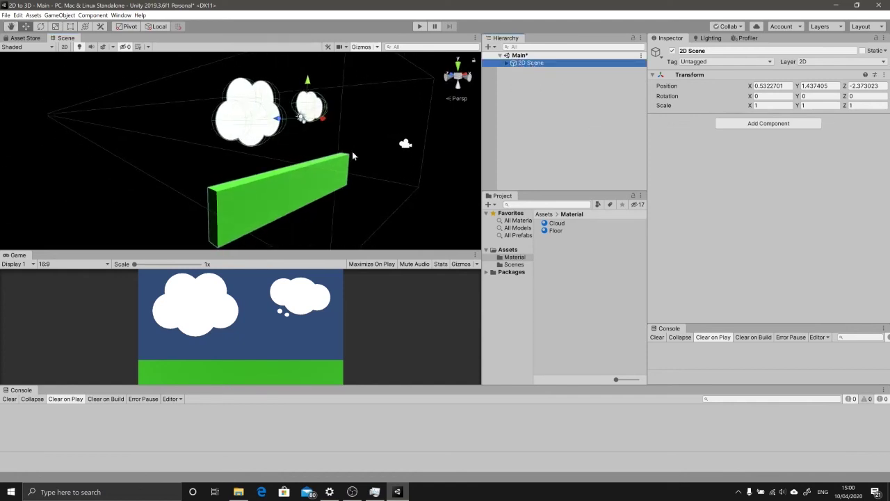
pyautogui.click(508, 63)
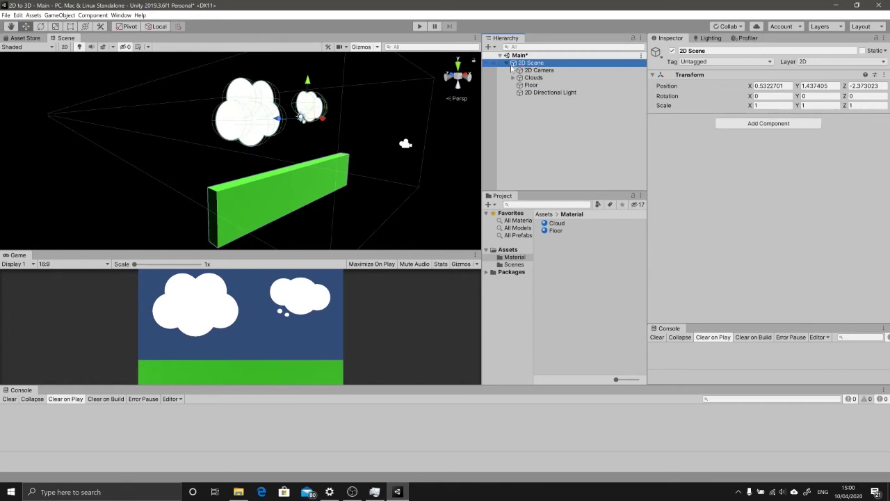
pyautogui.click(507, 63)
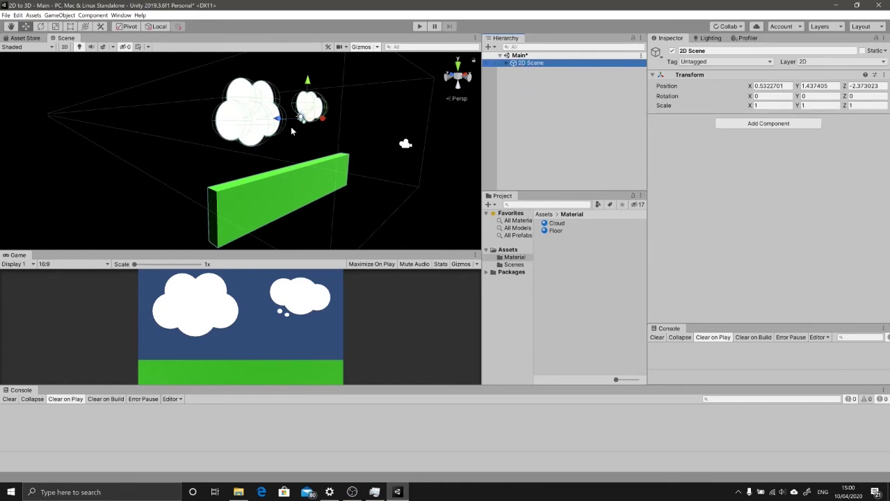
pyautogui.moveTo(278, 119); pyautogui.dragTo(569, 122)
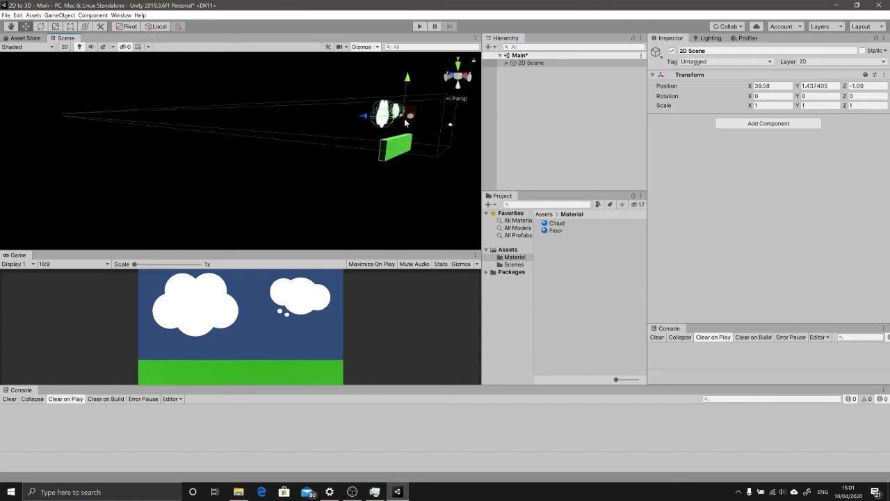
pyautogui.click(765, 86)
pyautogui.write('100')
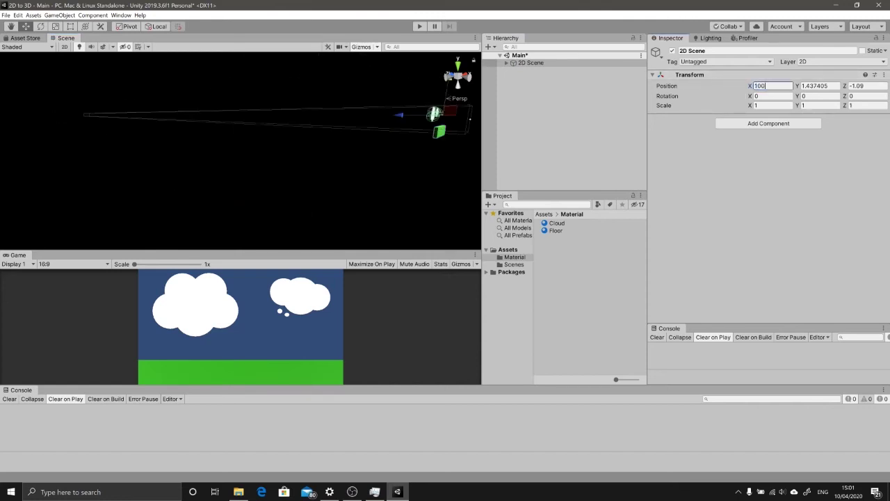
pyautogui.click(819, 86)
pyautogui.write('0')
pyautogui.click(867, 86)
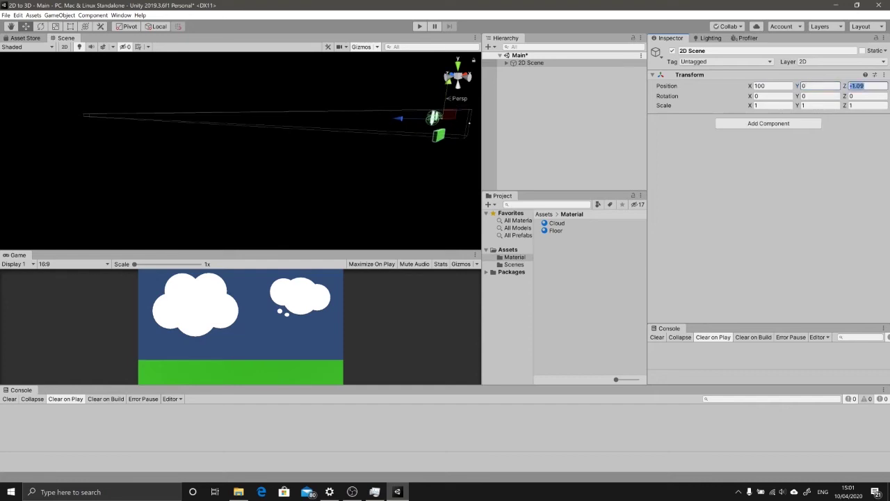
# Step: Set 2D Scene's Z position to 0 and create a new 3D Cube
pyautogui.write('0')
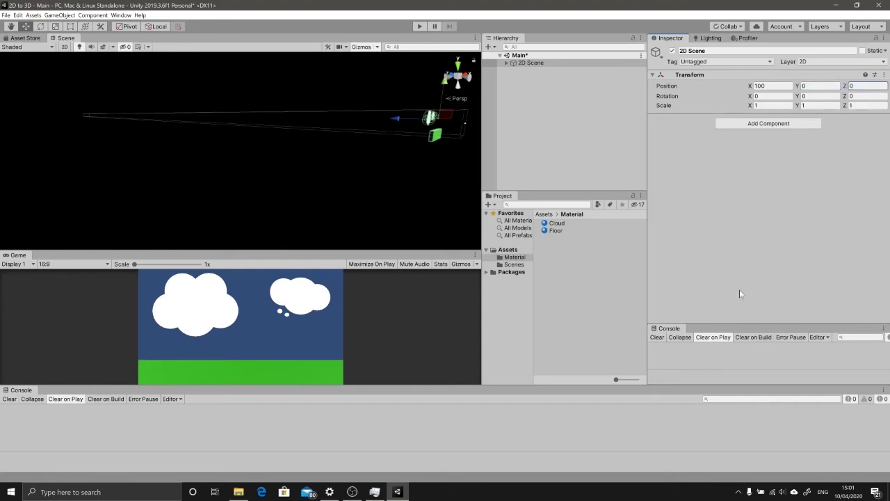
pyautogui.click(466, 105)
pyautogui.rightClick(532, 95)
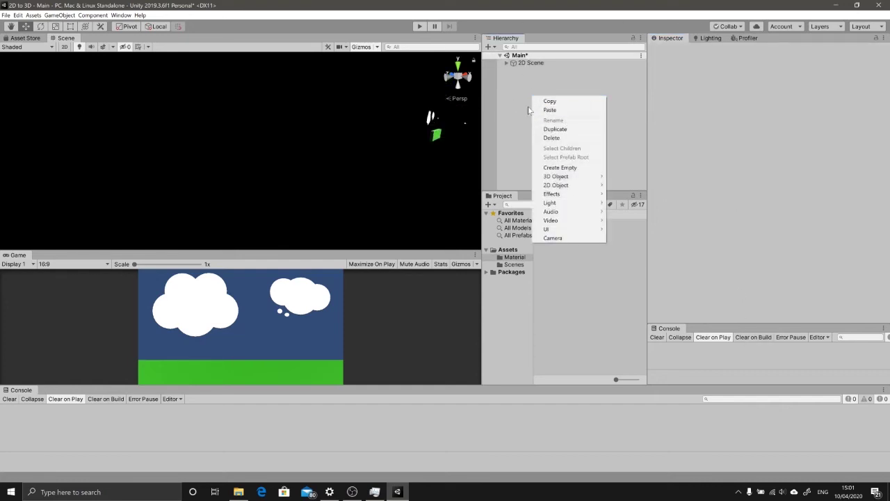
pyautogui.click(520, 99)
pyautogui.rightClick(528, 101)
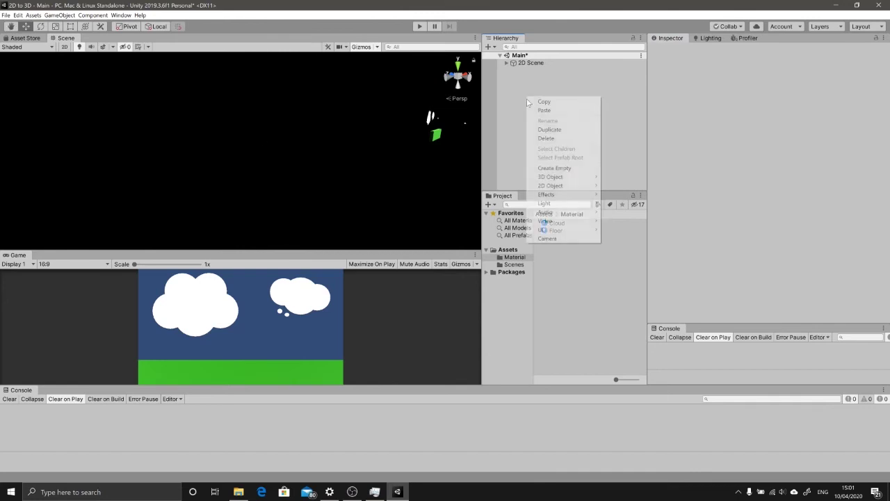
pyautogui.moveTo(556, 176)
pyautogui.click(630, 178)
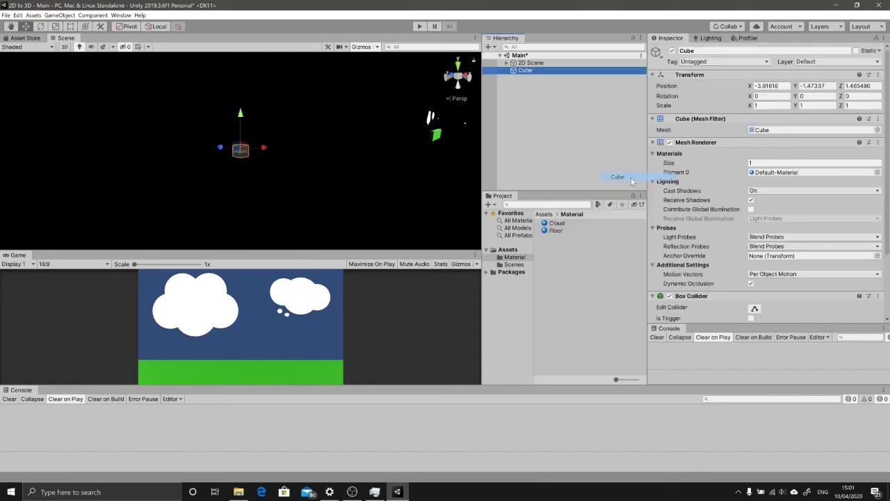
# Step: Add a new Camera and a new Directional Light to the scene
pyautogui.rightClick(556, 102)
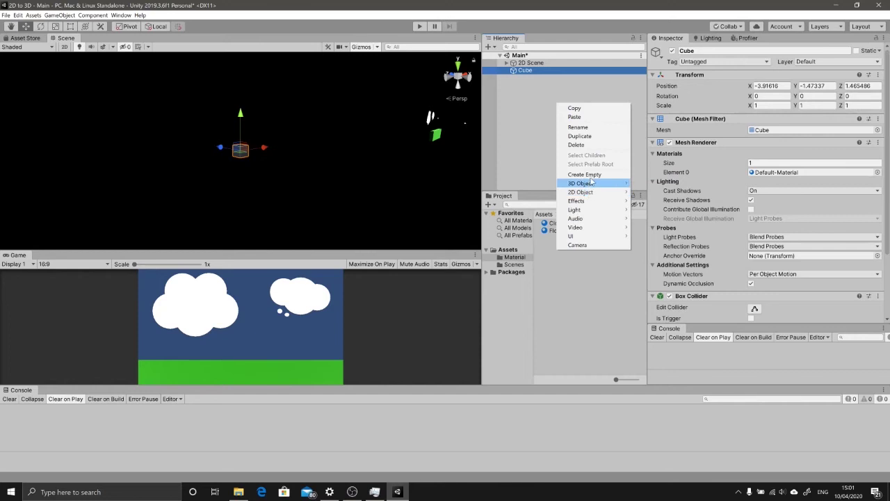
pyautogui.click(578, 245)
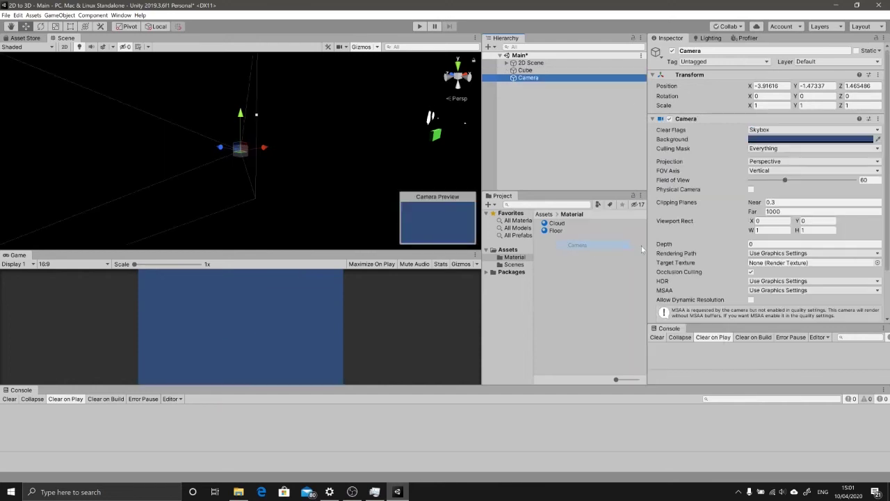
pyautogui.rightClick(533, 107)
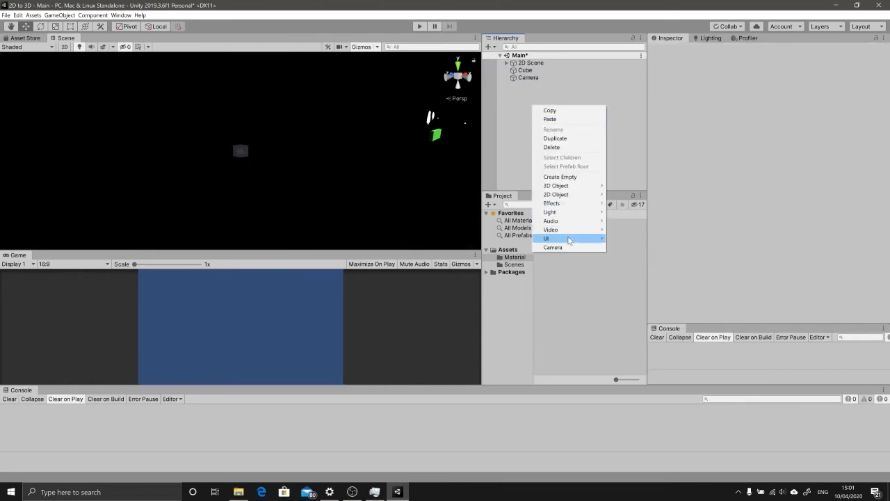
pyautogui.click(511, 99)
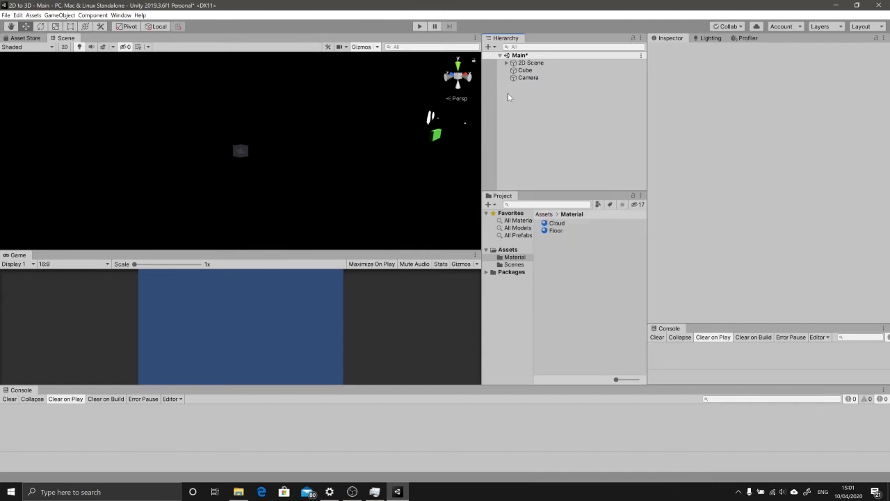
pyautogui.rightClick(523, 95)
pyautogui.moveTo(564, 200)
pyautogui.click(630, 201)
# Step: Re-aim the new Directional Light and move it up and to the right
pyautogui.click(525, 70)
pyautogui.click(528, 77)
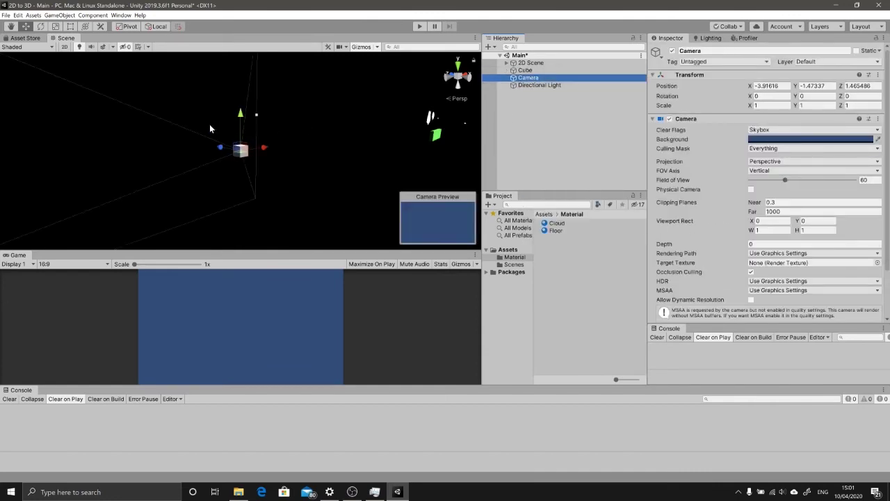
pyautogui.click(525, 71)
pyautogui.keyDown('shift'); pyautogui.click(539, 85); pyautogui.keyUp('shift')
pyautogui.press('super')
pyautogui.click(528, 78)
pyautogui.click(252, 143)
pyautogui.press('e')
pyautogui.moveTo(254, 139); pyautogui.dragTo(263, 135)
pyautogui.press('w')
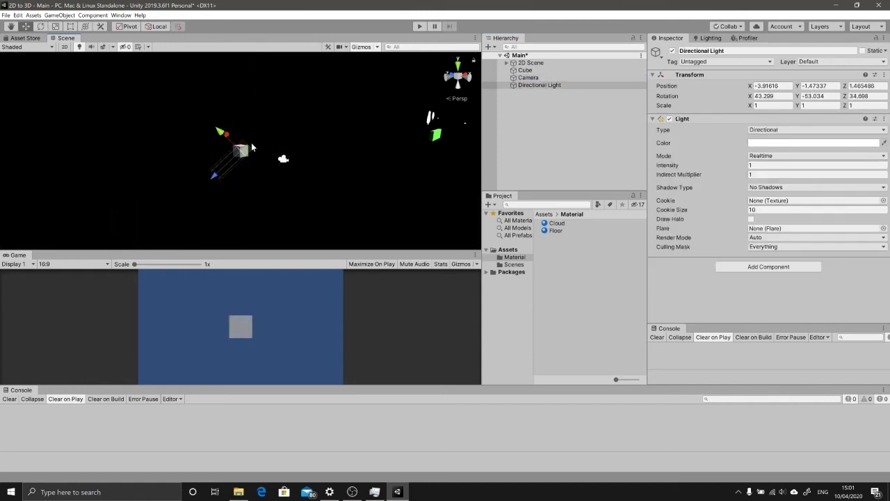
pyautogui.moveTo(236, 162); pyautogui.dragTo(276, 125)
pyautogui.click(292, 174)
# Step: Tilt the cube to show three faces and preview it through the new camera
pyautogui.click(240, 151)
pyautogui.press('e')
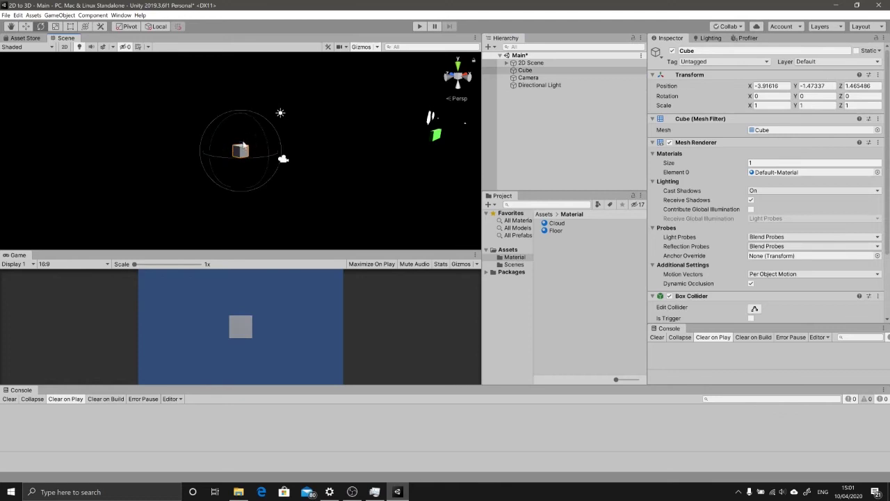
pyautogui.moveTo(264, 159)
pyautogui.mouseDown()
pyautogui.moveTo(271, 130)
pyautogui.moveTo(259, 137)
pyautogui.moveTo(270, 147)
pyautogui.mouseUp()
pyautogui.click(528, 78)
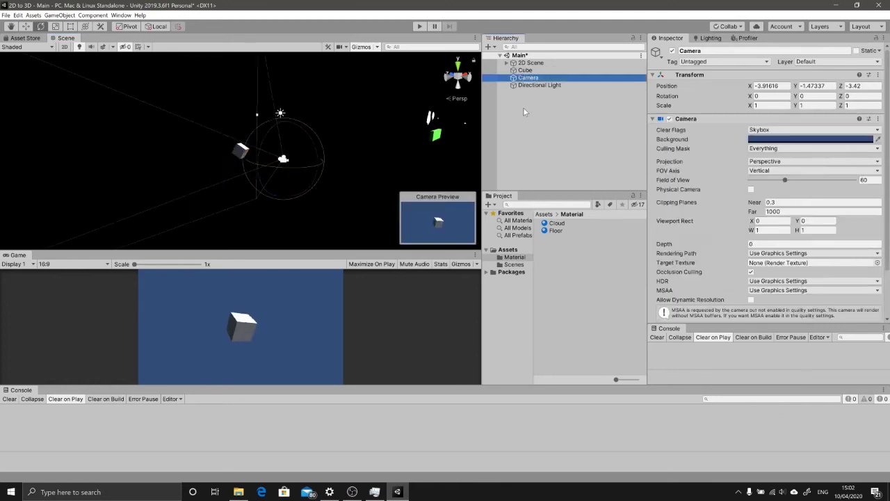
# Step: Rename the camera to '3D Camera' and tag it MainCamera
pyautogui.click(570, 113)
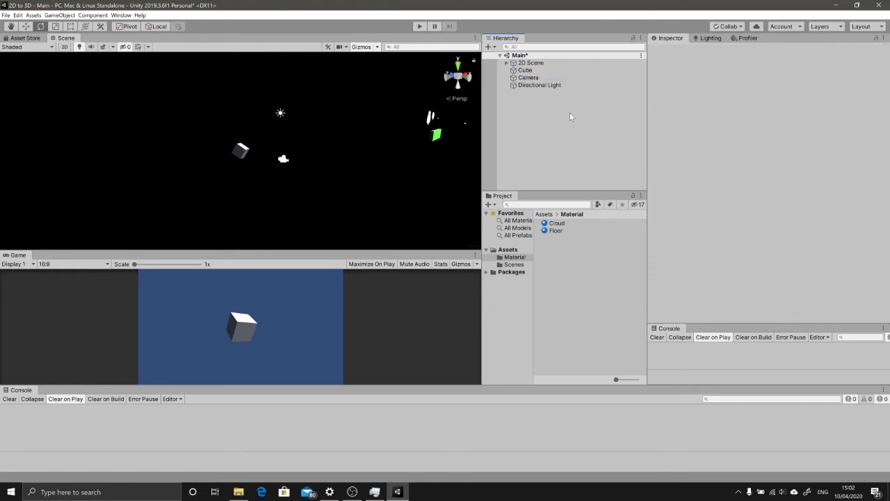
pyautogui.click(533, 80)
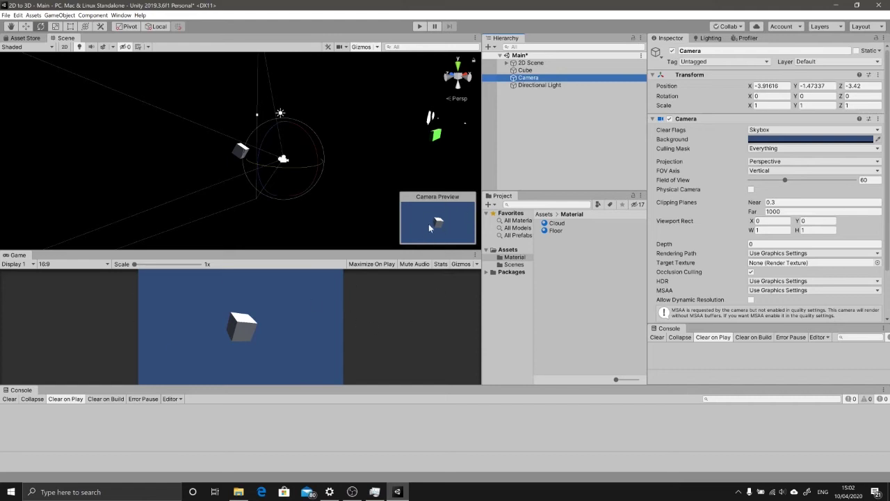
pyautogui.click(526, 78)
pyautogui.write('3D Camera')
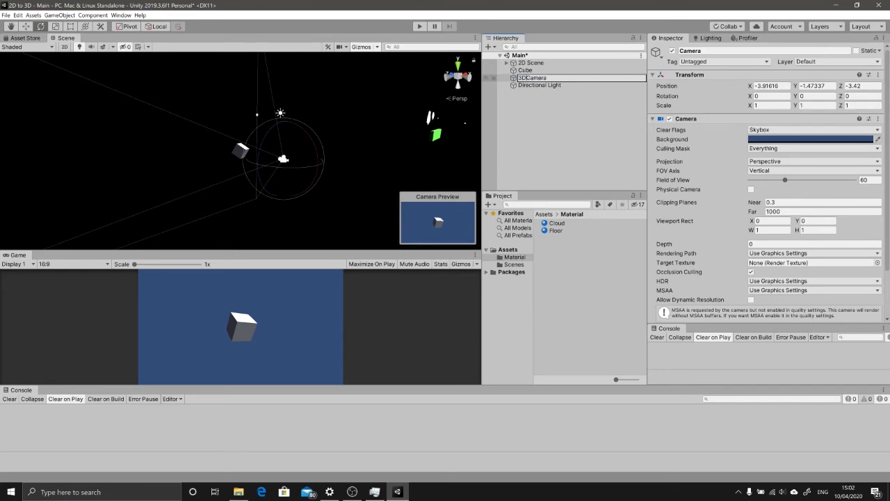
pyautogui.press('Return')
pyautogui.click(734, 61)
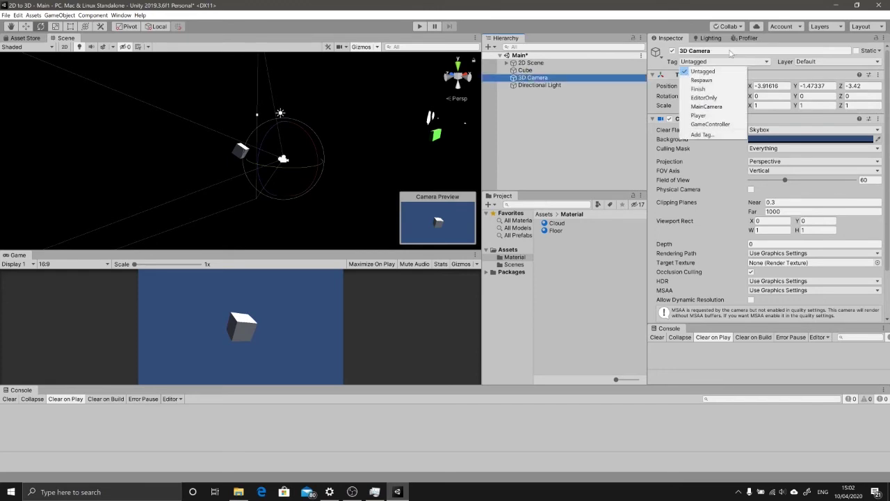
pyautogui.click(703, 109)
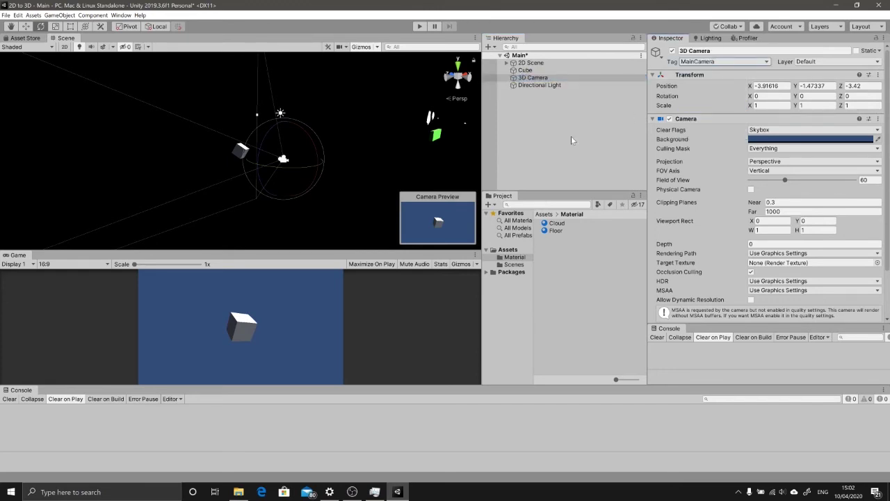
# Step: Name the light '3D Directional Light' and select it for inspection
pyautogui.click(540, 85)
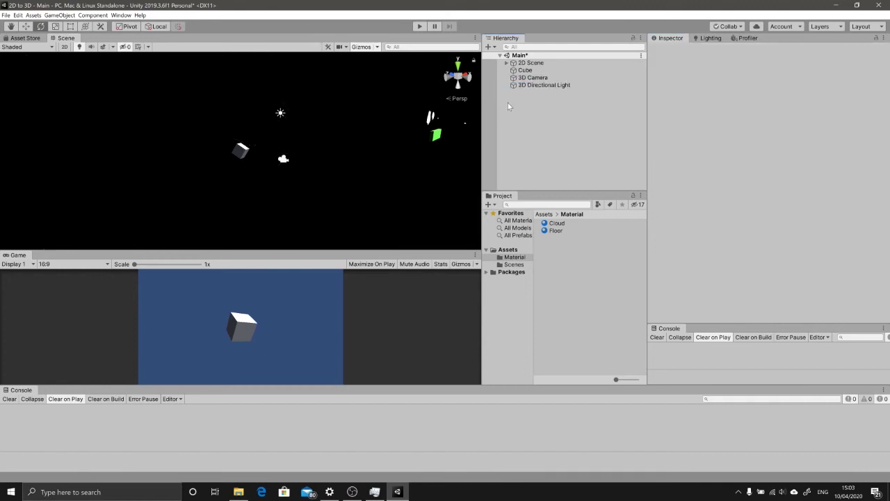
pyautogui.click(525, 70)
pyautogui.click(530, 77)
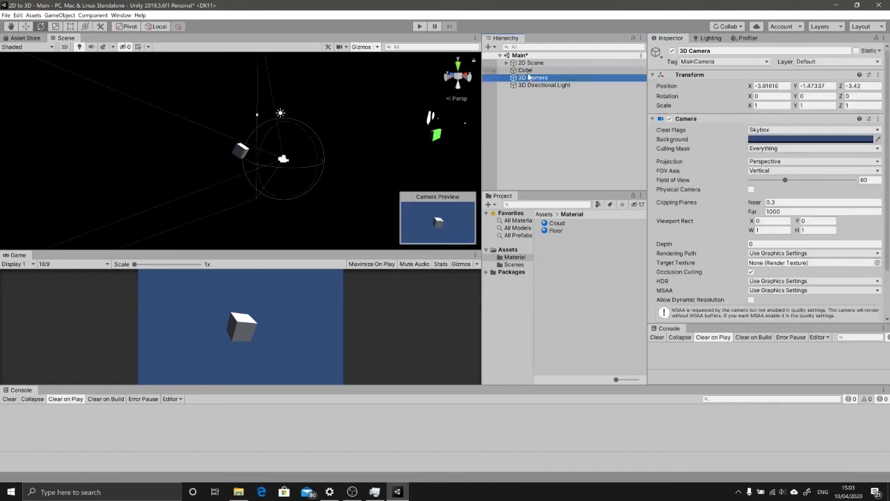
pyautogui.click(525, 70)
pyautogui.click(529, 77)
pyautogui.click(537, 84)
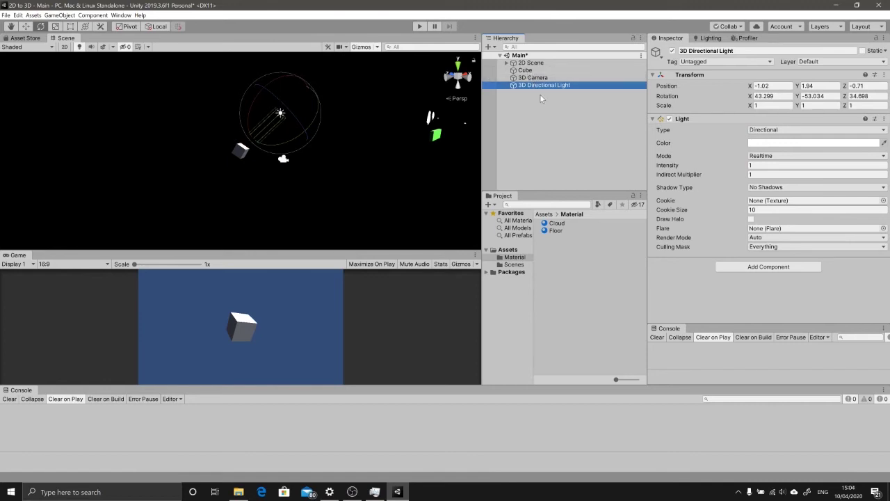
# Step: Uncheck the 2D layer in the 3D Camera's Culling Mask, keeping its layer Default
pyautogui.click(533, 71)
pyautogui.click(534, 78)
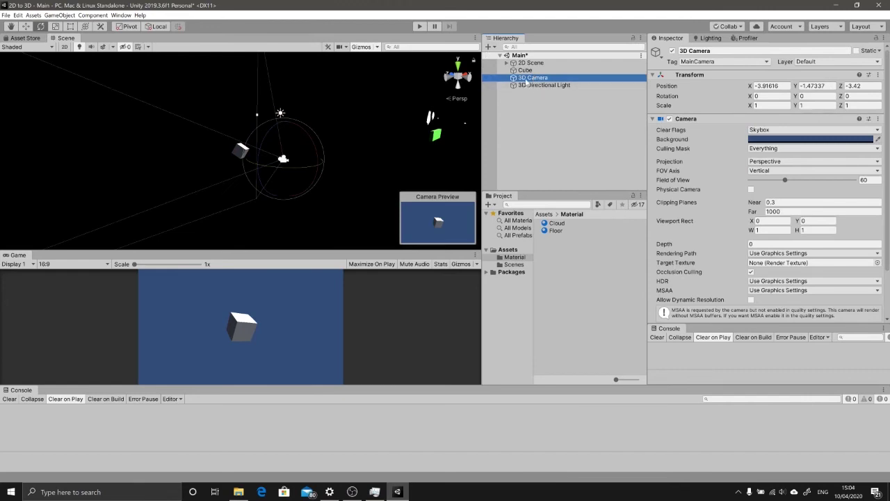
pyautogui.click(837, 62)
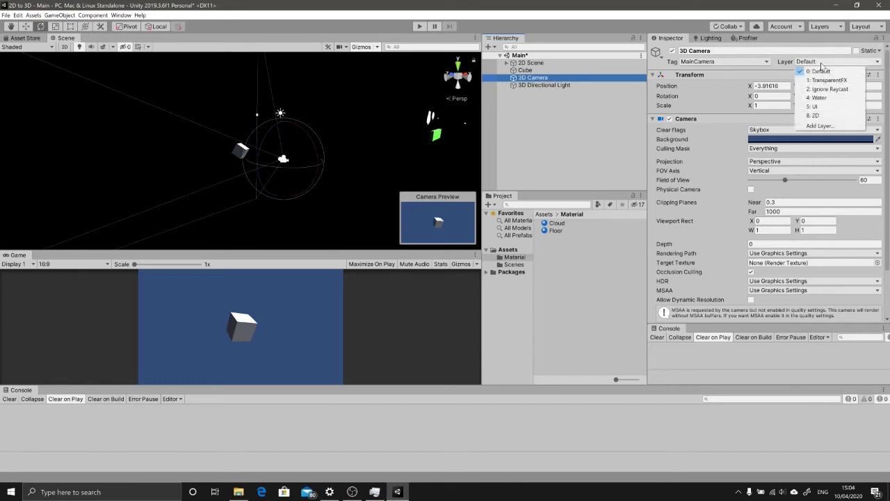
pyautogui.click(824, 70)
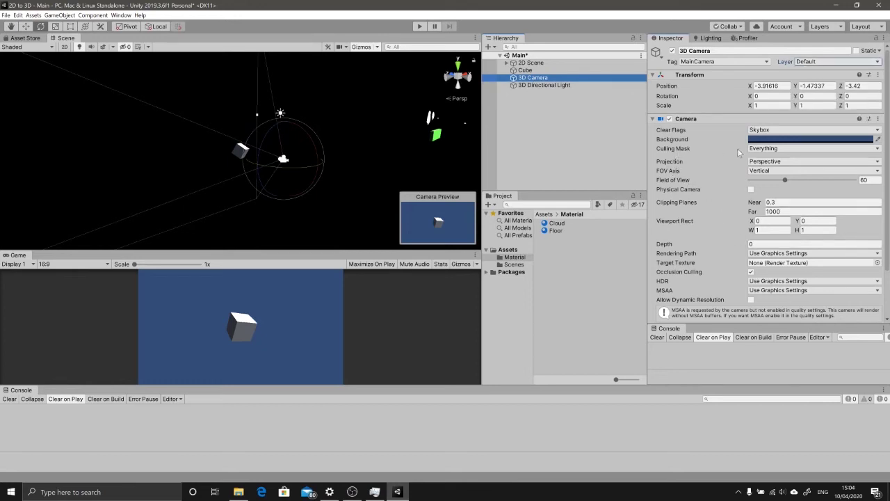
pyautogui.click(770, 149)
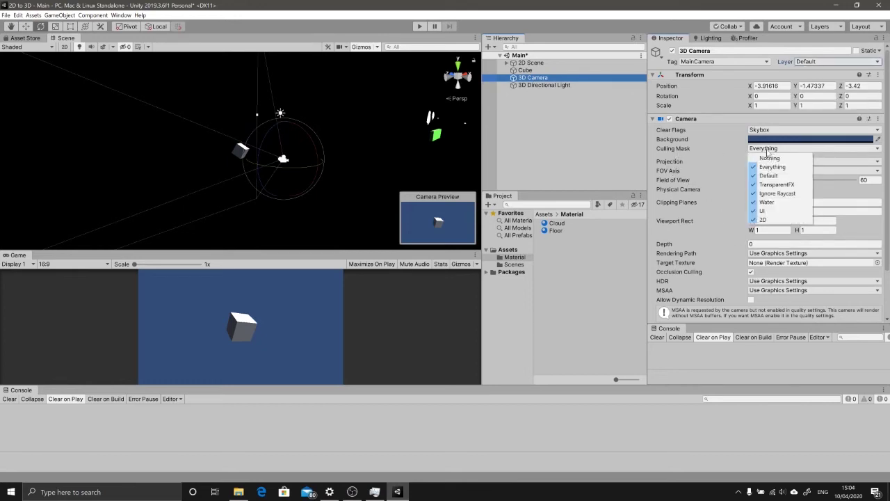
pyautogui.click(768, 221)
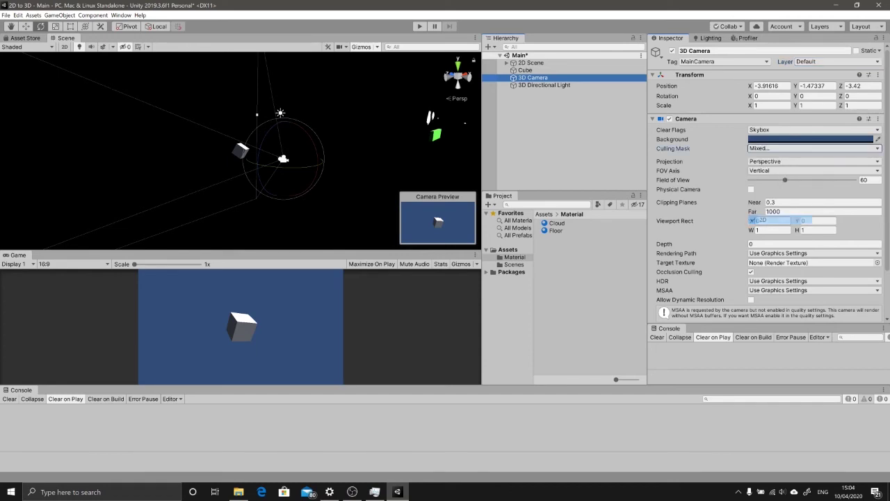
pyautogui.click(765, 149)
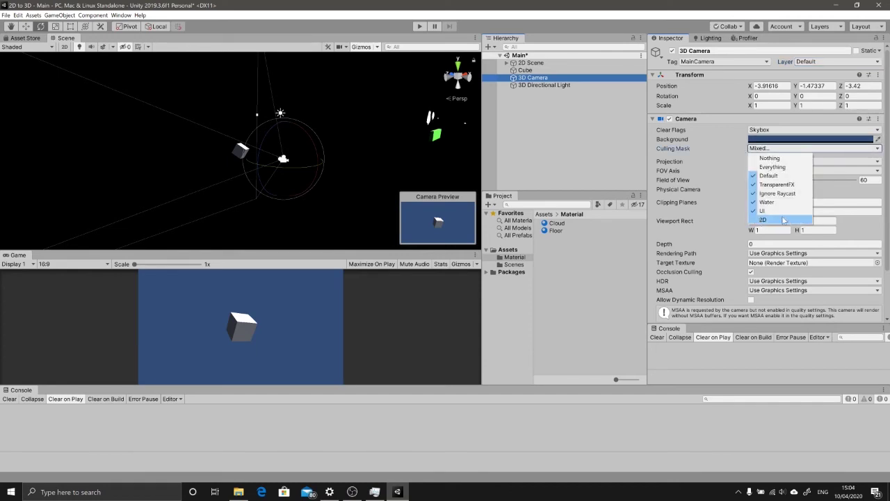
pyautogui.click(579, 117)
# Step: Uncheck the 2D layer in the 3D Directional Light's Culling Mask, leaving it Mixed
pyautogui.click(558, 85)
pyautogui.click(780, 130)
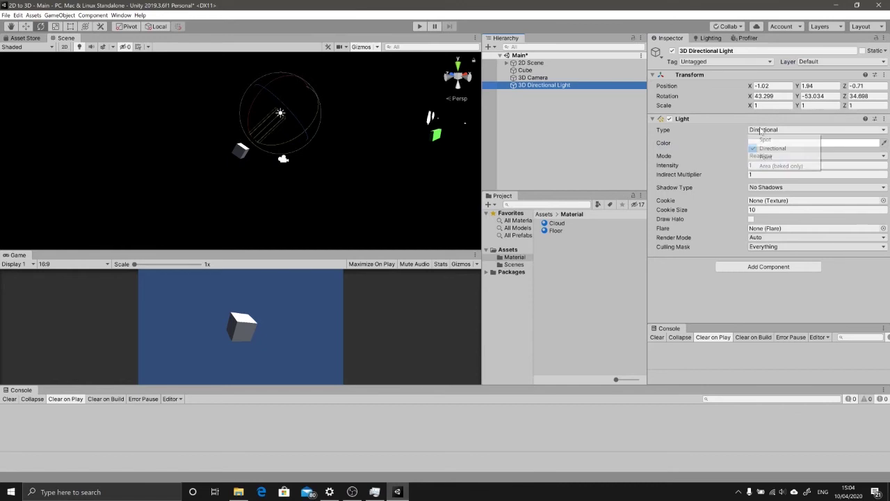
pyautogui.click(695, 154)
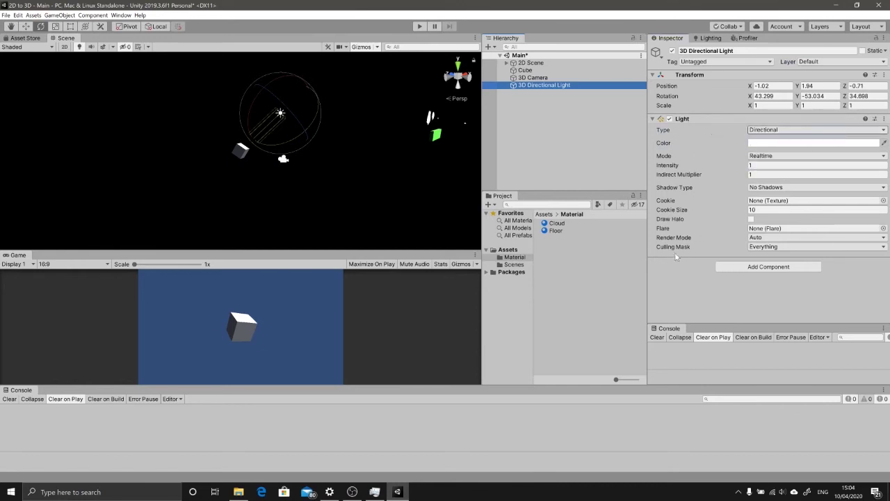
pyautogui.click(762, 247)
pyautogui.click(764, 318)
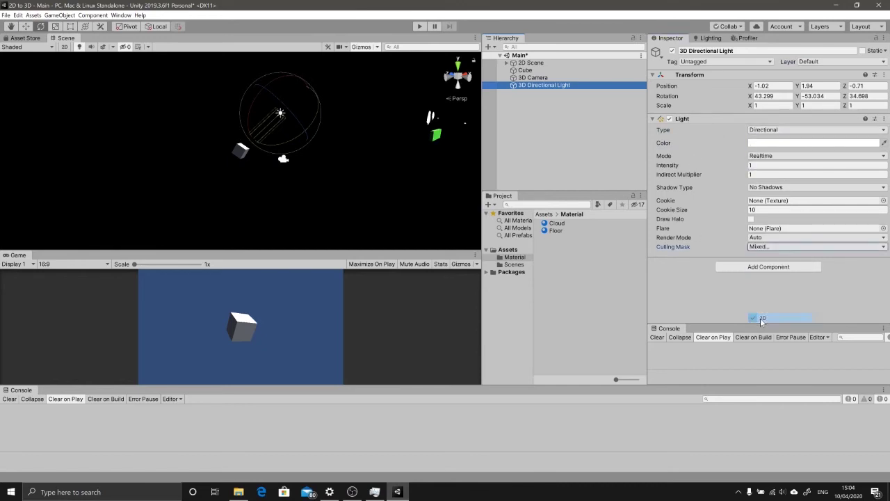
pyautogui.click(559, 111)
pyautogui.click(533, 77)
pyautogui.click(531, 62)
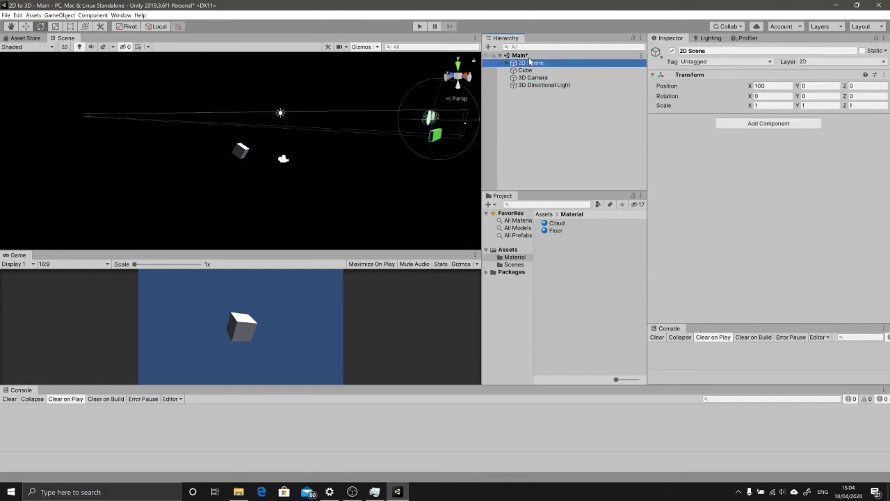
# Step: Lower the 3D Camera along Y to -1.79 with the Move tool
pyautogui.keyDown('alt'); pyautogui.moveTo(471, 136); pyautogui.dragTo(258, 155); pyautogui.keyUp('alt')
pyautogui.press('w')
pyautogui.click(308, 158)
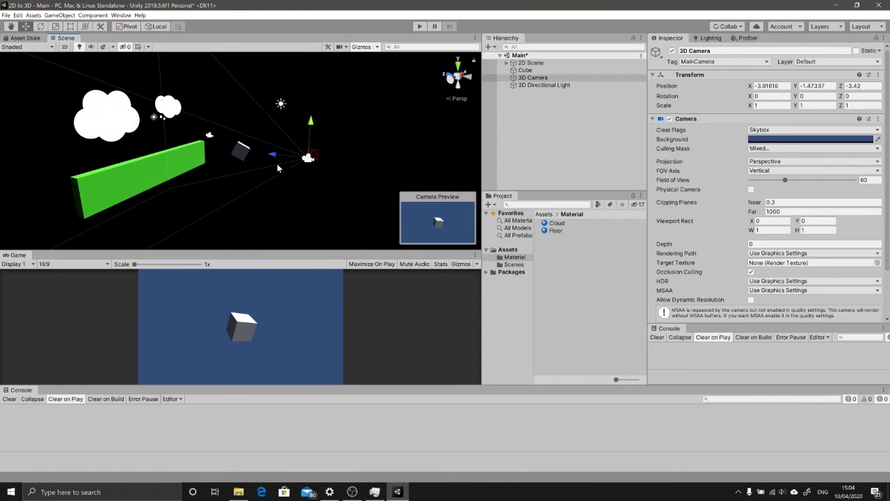
pyautogui.click(135, 159)
pyautogui.click(309, 158)
pyautogui.moveTo(311, 144)
pyautogui.mouseDown()
pyautogui.moveTo(317, 106)
pyautogui.moveTo(315, 130)
pyautogui.mouseUp()
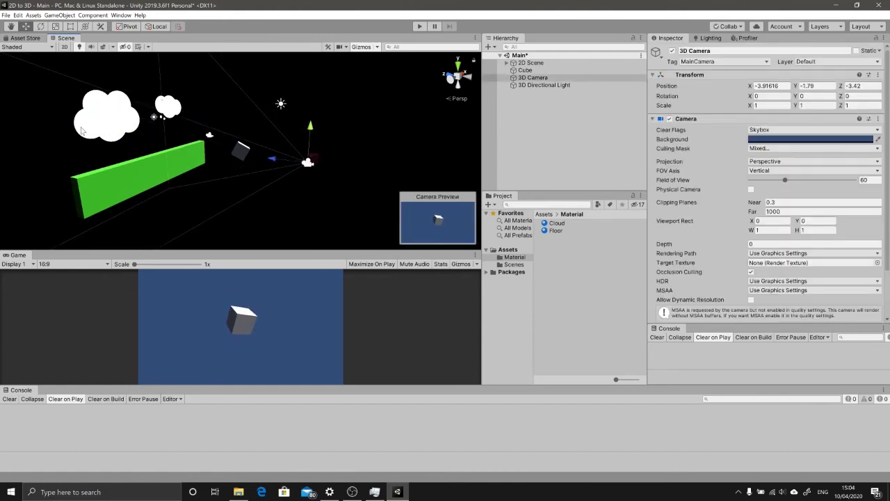
# Step: Shift the 2D Scene group out to X 69.5, clear of the cube
pyautogui.click(245, 157)
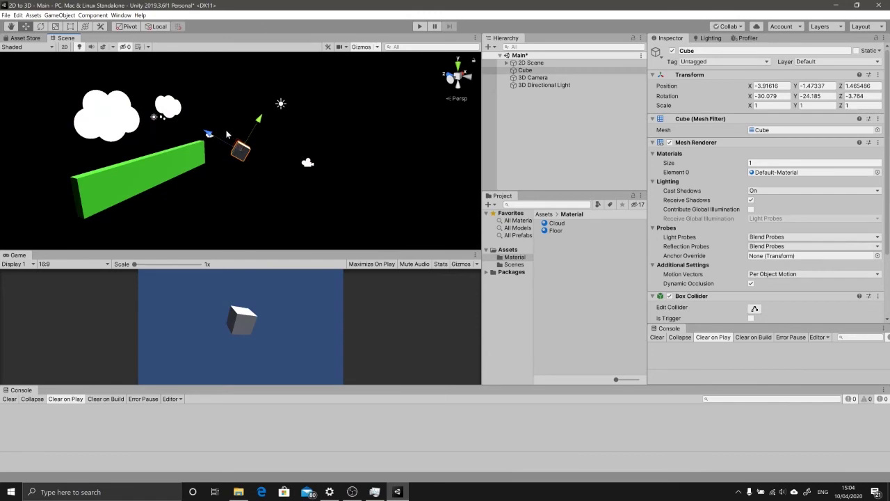
pyautogui.click(126, 182)
pyautogui.doubleClick(531, 63)
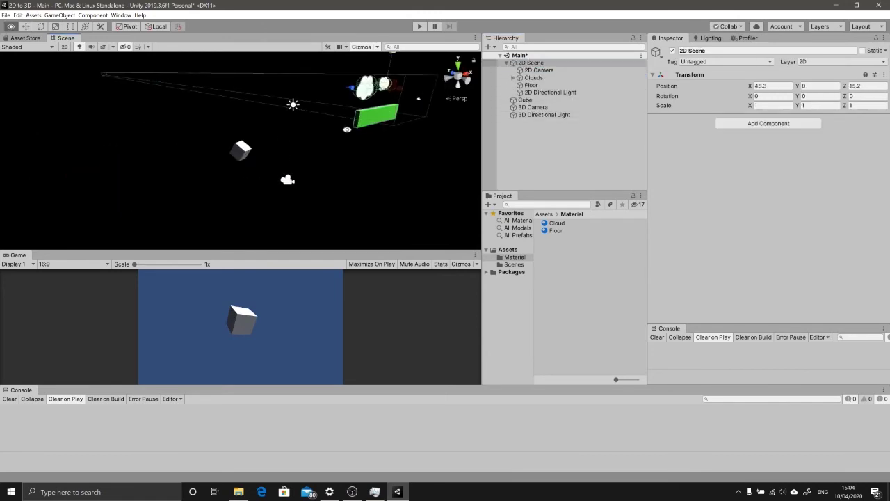
pyautogui.moveTo(386, 90); pyautogui.dragTo(239, 118)
pyautogui.click(506, 63)
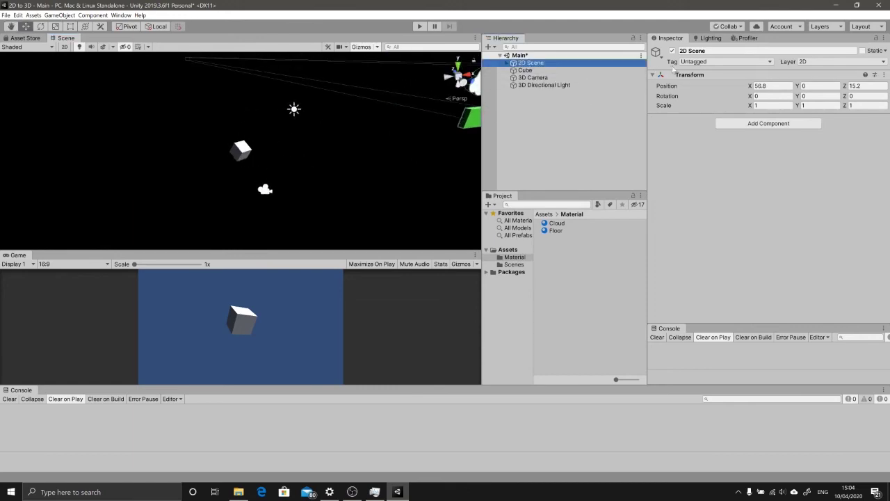
pyautogui.click(772, 86)
pyautogui.write('0')
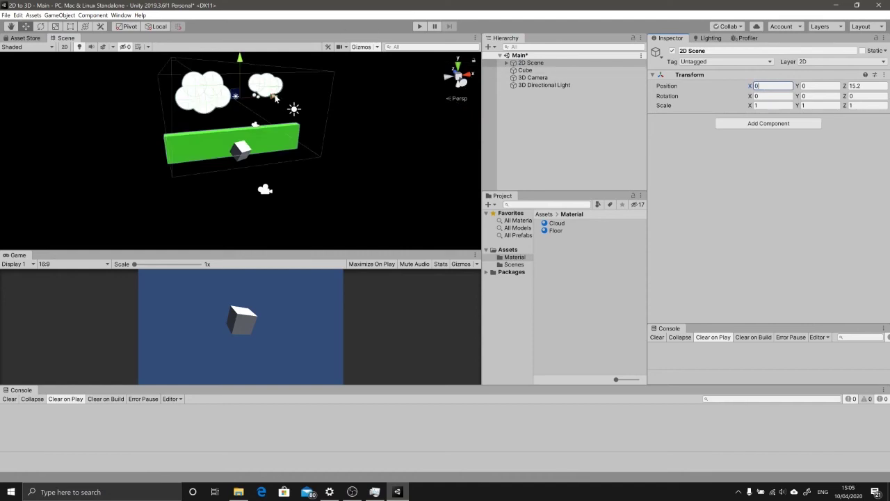
pyautogui.moveTo(750, 86); pyautogui.dragTo(766, 83)
pyautogui.click(537, 77)
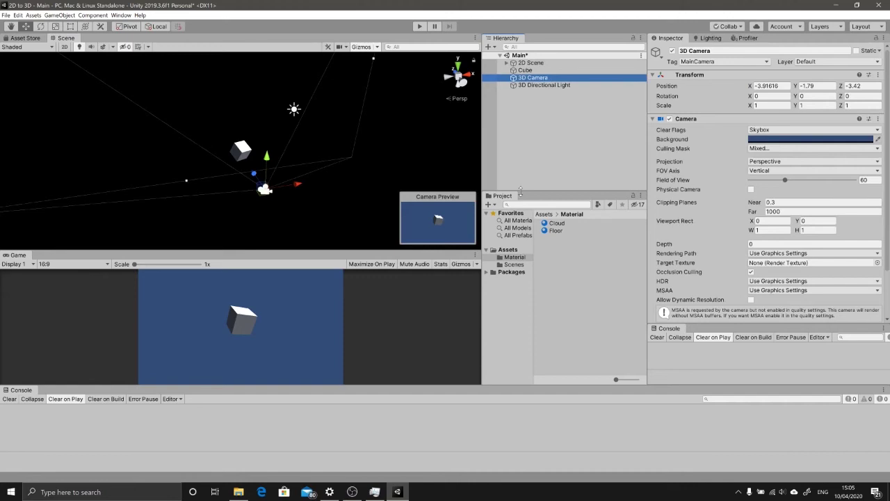
pyautogui.rightClick(540, 103)
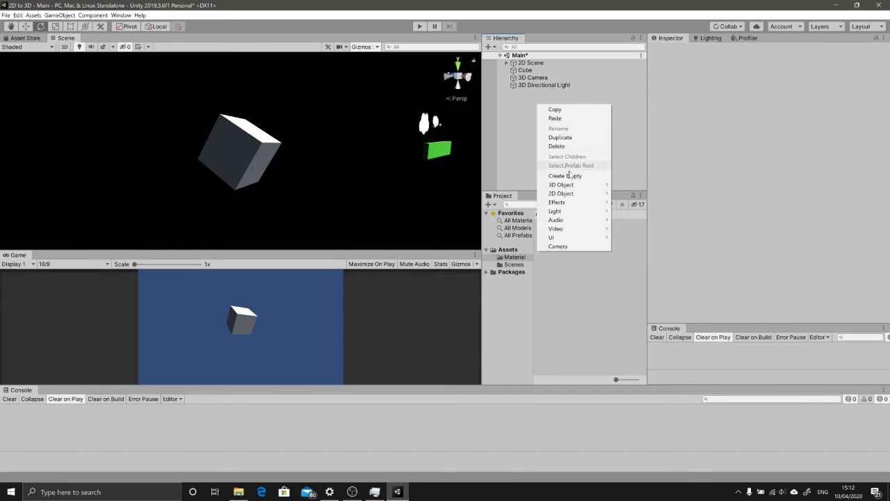
# Step: Create an empty GameObject named '3D Scene'
pyautogui.click(572, 172)
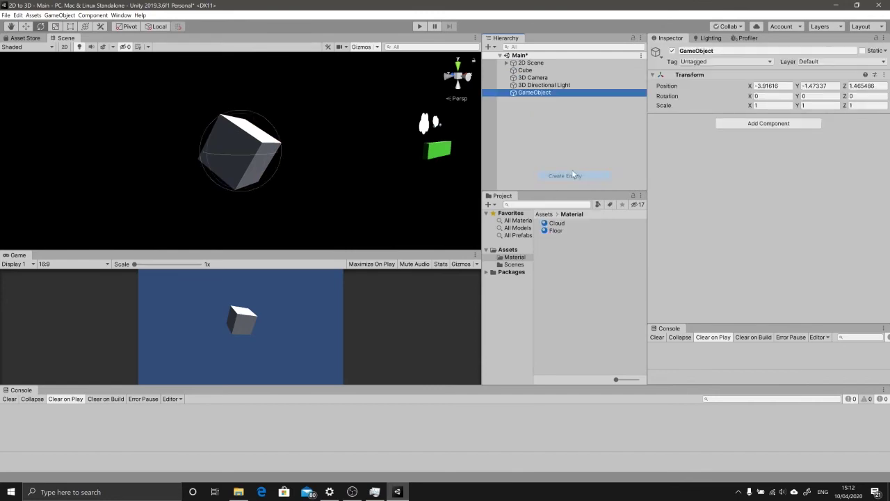
pyautogui.click(542, 93)
pyautogui.write('3D')
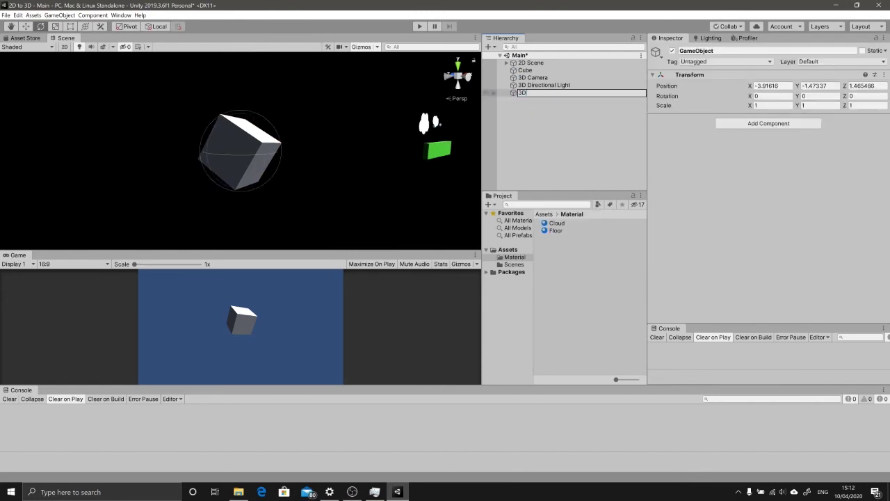
pyautogui.write(' Scene')
pyautogui.press('Return')
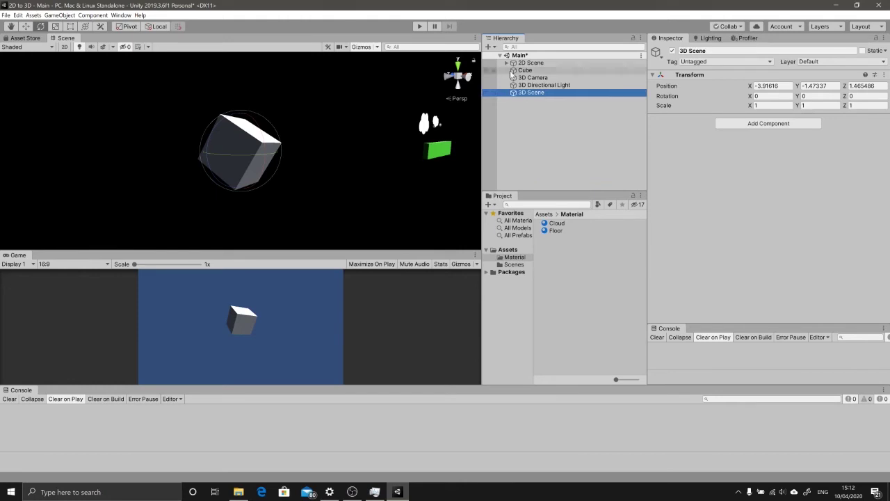
# Step: Parent the Cube, 3D Camera and 3D Directional Light under 3D Scene
pyautogui.click(544, 85)
pyautogui.keyDown('shift'); pyautogui.click(524, 70); pyautogui.keyUp('shift')
pyautogui.moveTo(523, 70); pyautogui.dragTo(531, 92)
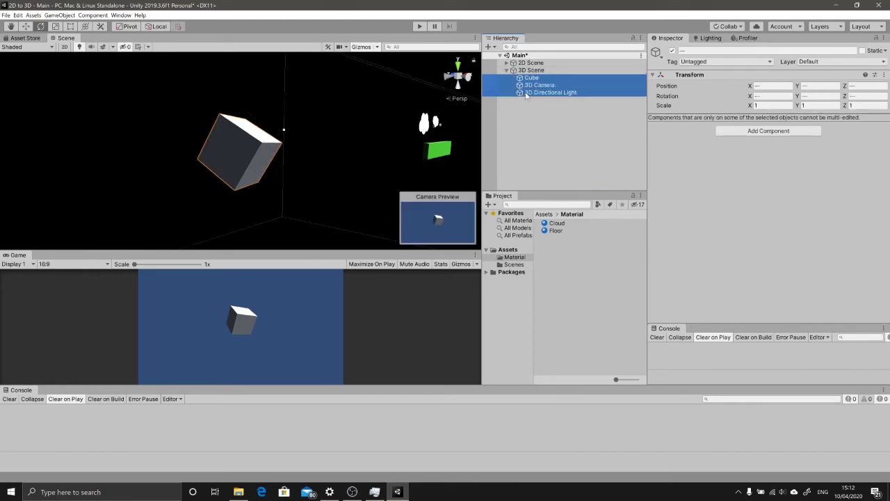
pyautogui.click(507, 70)
pyautogui.click(529, 63)
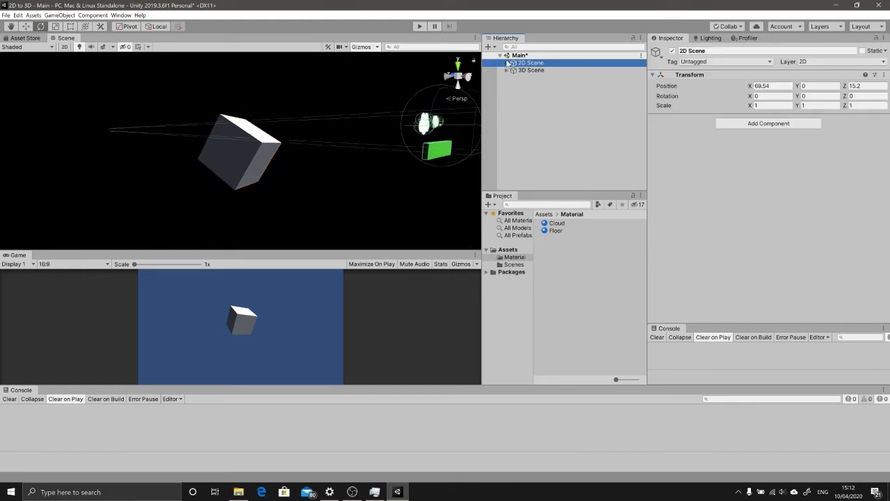
pyautogui.click(508, 63)
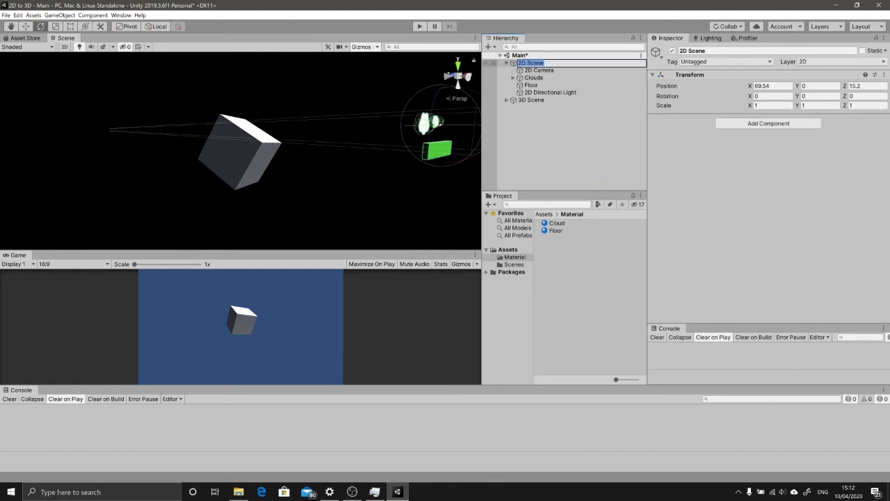
pyautogui.click(508, 63)
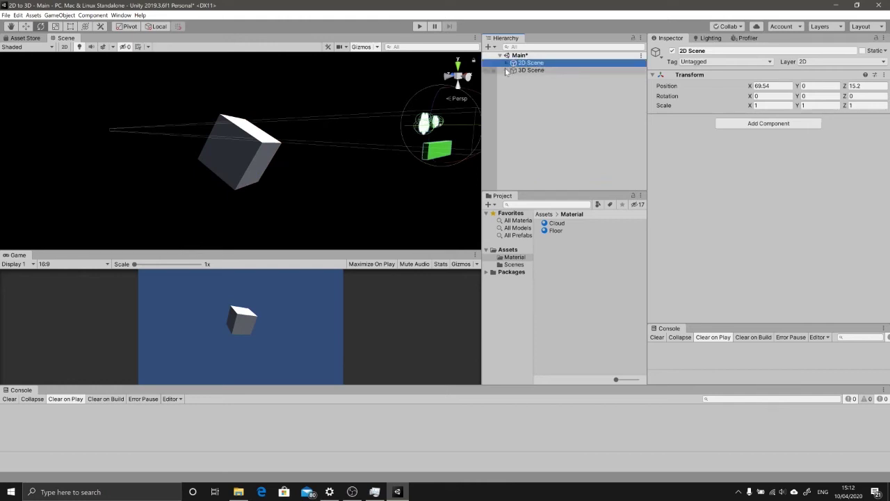
pyautogui.click(507, 70)
pyautogui.click(526, 71)
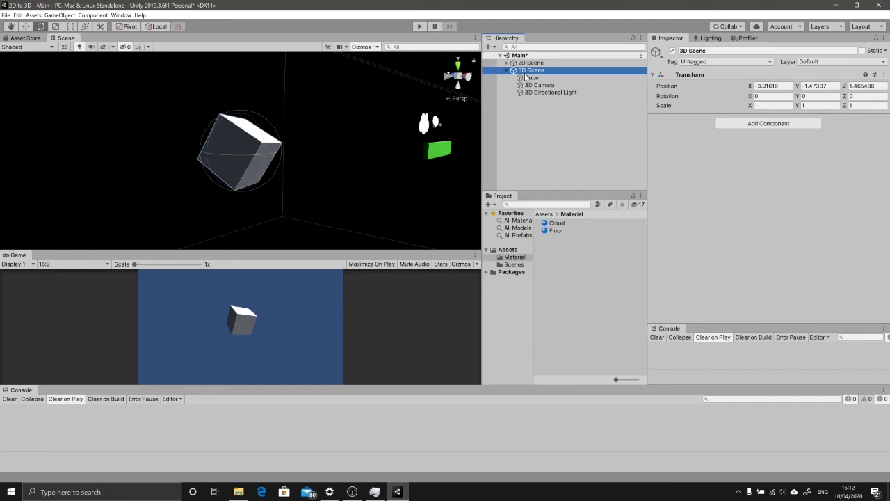
pyautogui.click(551, 252)
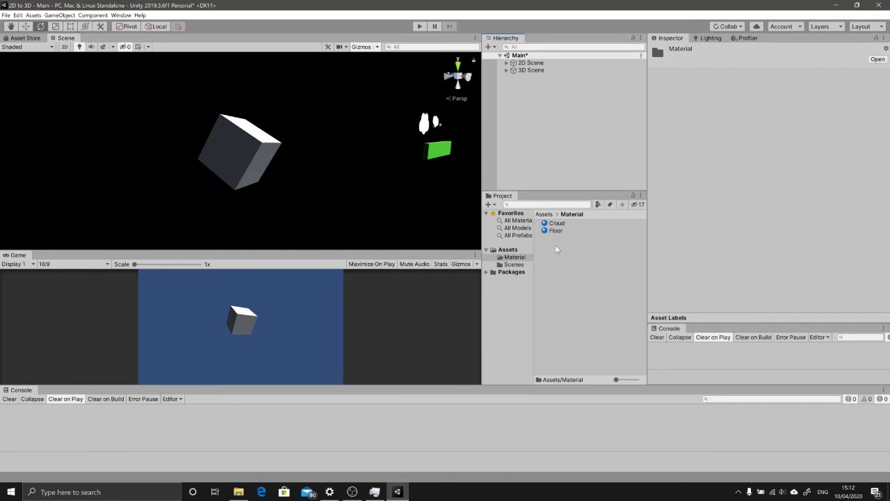
# Step: Create a Render Texture named '2D Projection' in the Material folder
pyautogui.rightClick(554, 248)
pyautogui.moveTo(578, 256)
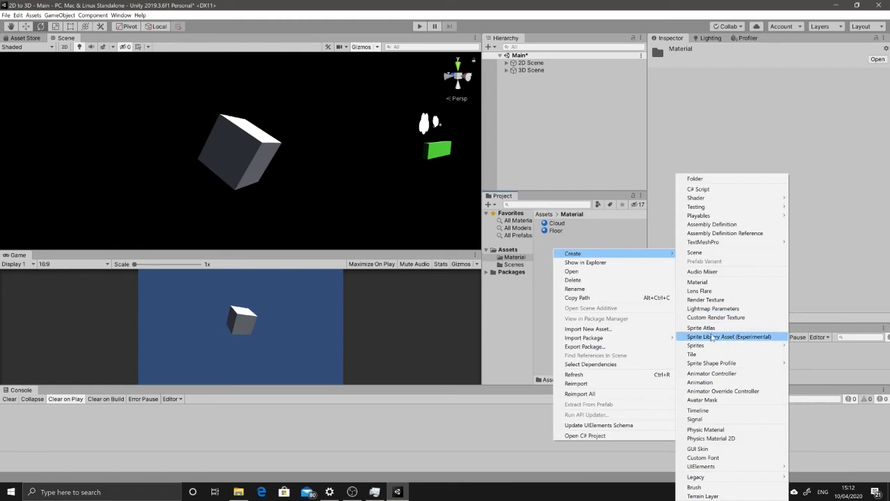
pyautogui.click(721, 300)
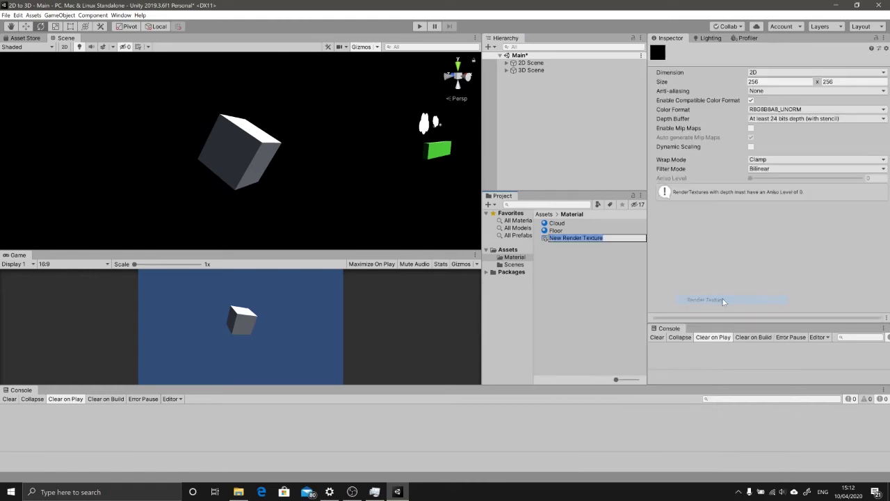
pyautogui.write('@D')
pyautogui.press('BackSpace')
pyautogui.press('BackSpace')
pyautogui.write('2D')
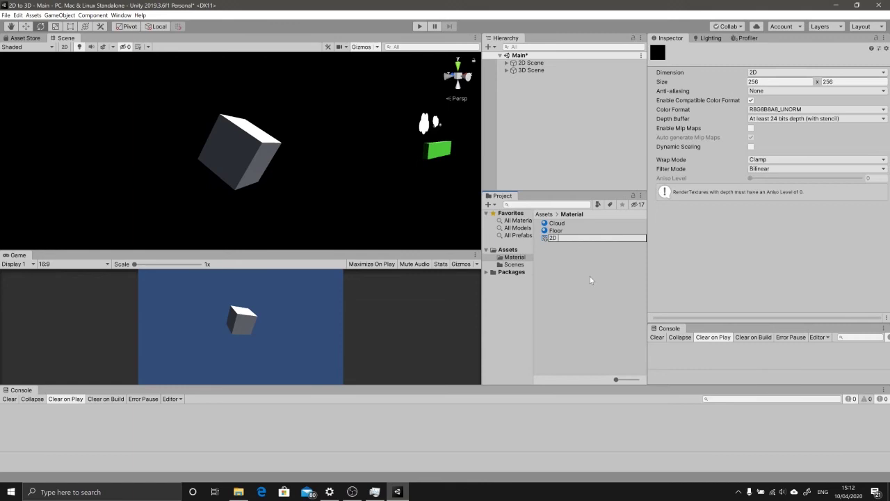
pyautogui.write(' Projection')
pyautogui.press('Return')
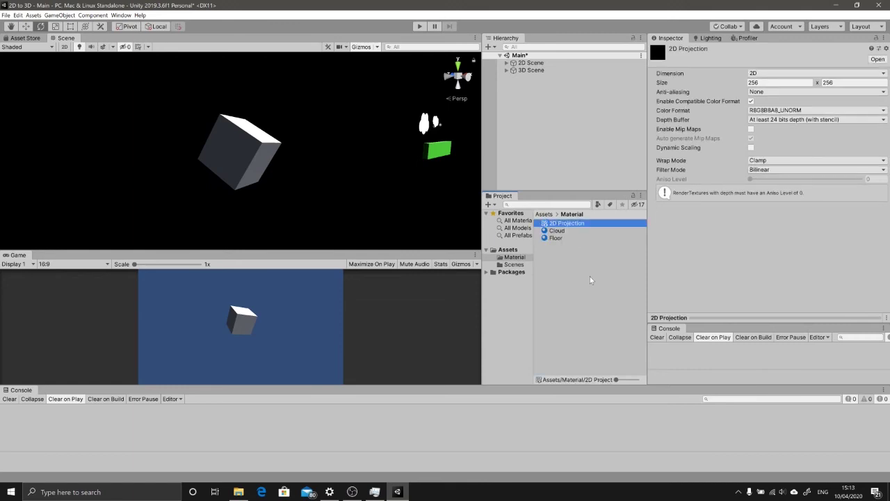
pyautogui.click(571, 232)
pyautogui.press('Up')
pyautogui.press('F2')
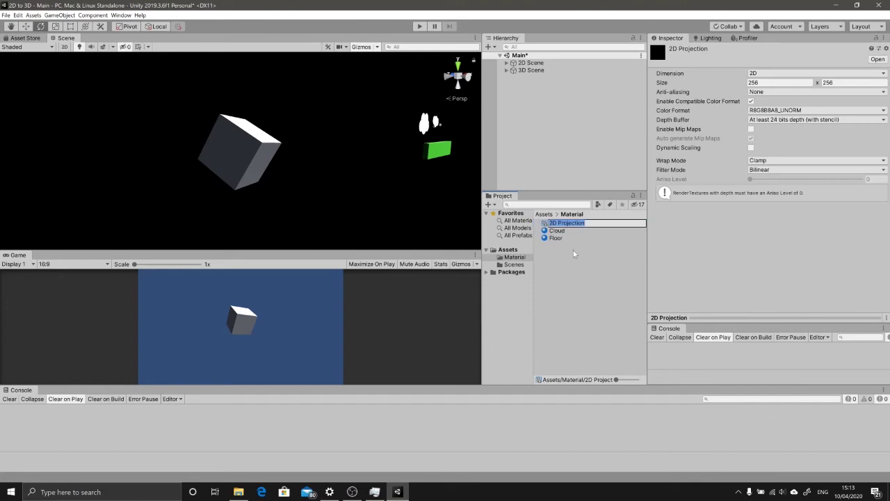
pyautogui.click(575, 231)
pyautogui.press('Up')
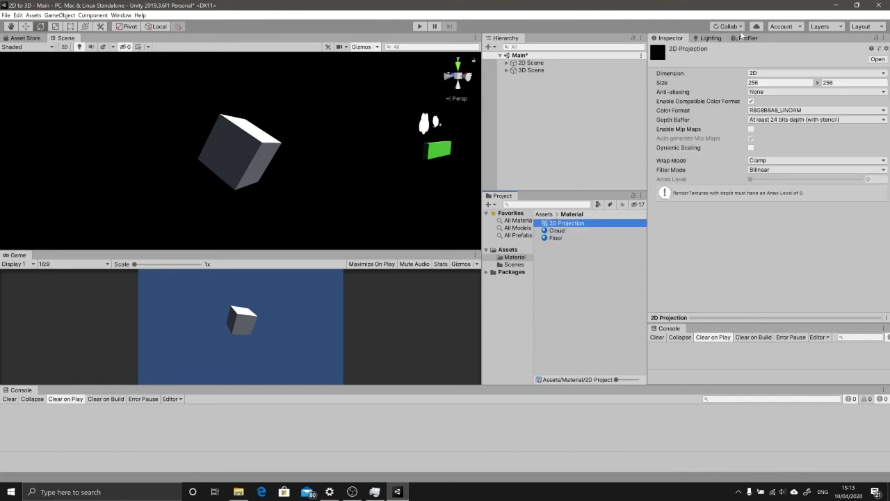
# Step: Resize the 2D Projection render texture from 256×256 to 1280×720
pyautogui.click(765, 83)
pyautogui.click(766, 82)
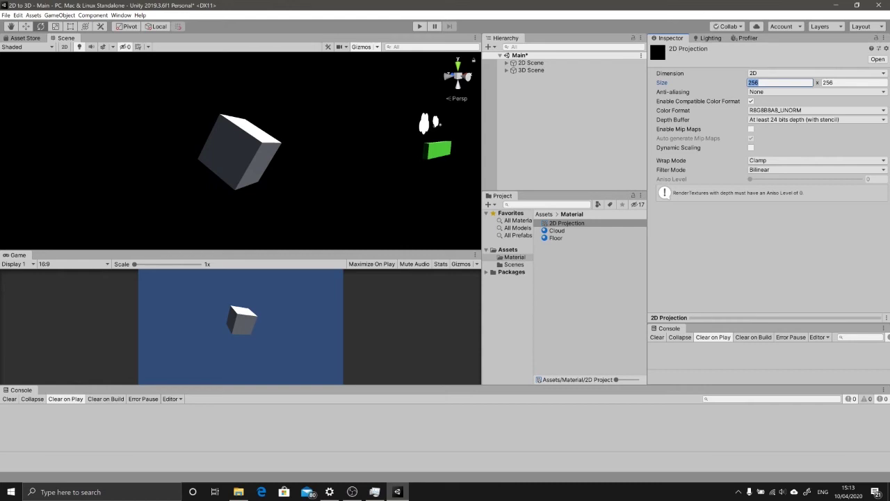
pyautogui.write('1280')
pyautogui.press('Tab')
pyautogui.write('72')
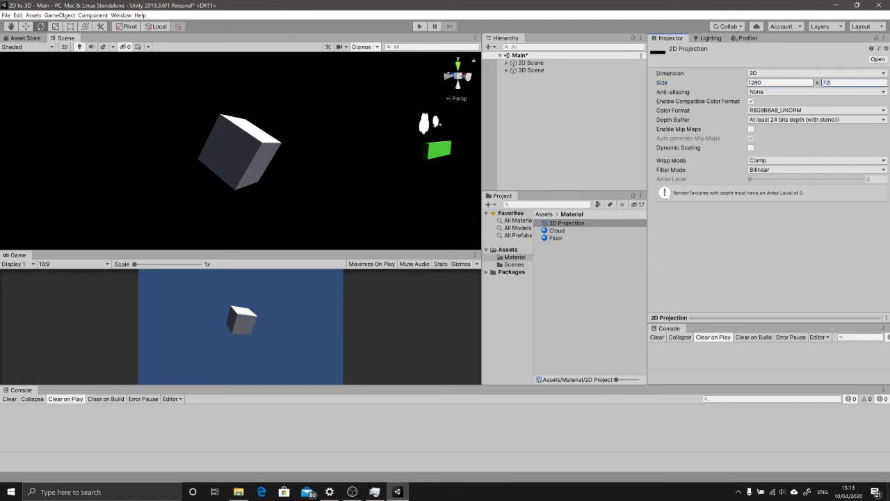
pyautogui.write('0')
pyautogui.press('Return')
pyautogui.click(559, 223)
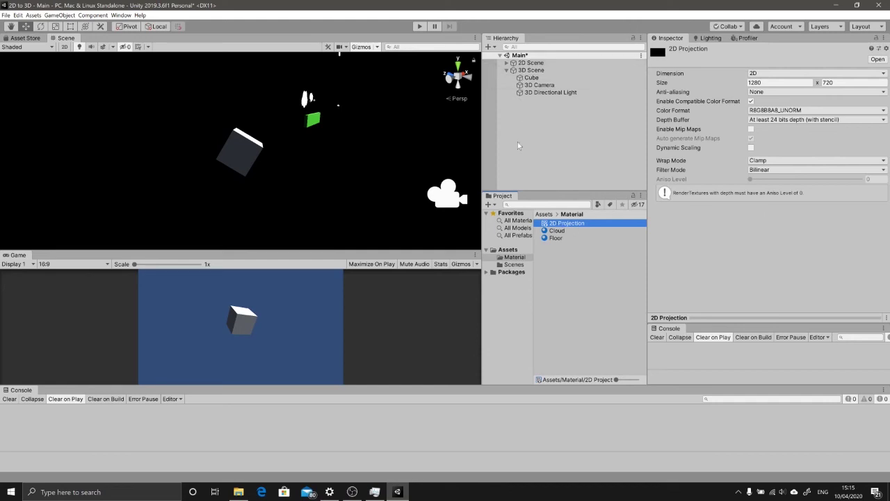
# Step: Set the 2D Camera's Target Texture to the 2D Projection render texture
pyautogui.click(506, 62)
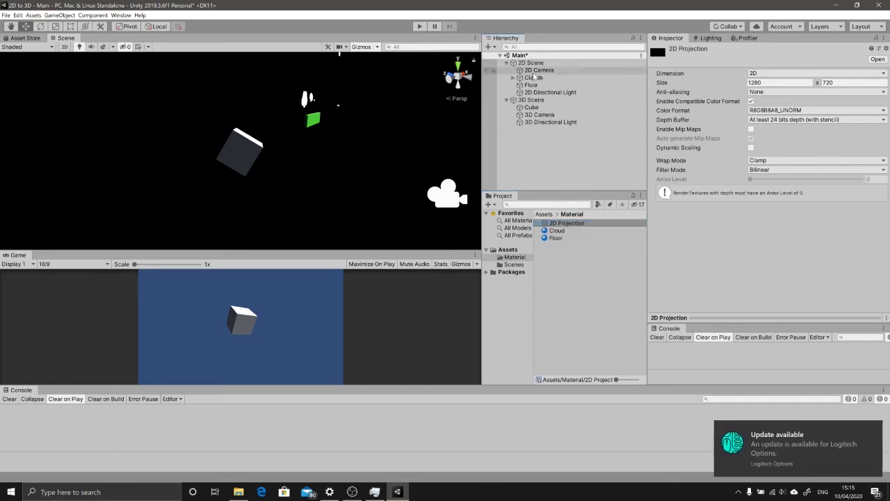
pyautogui.click(536, 70)
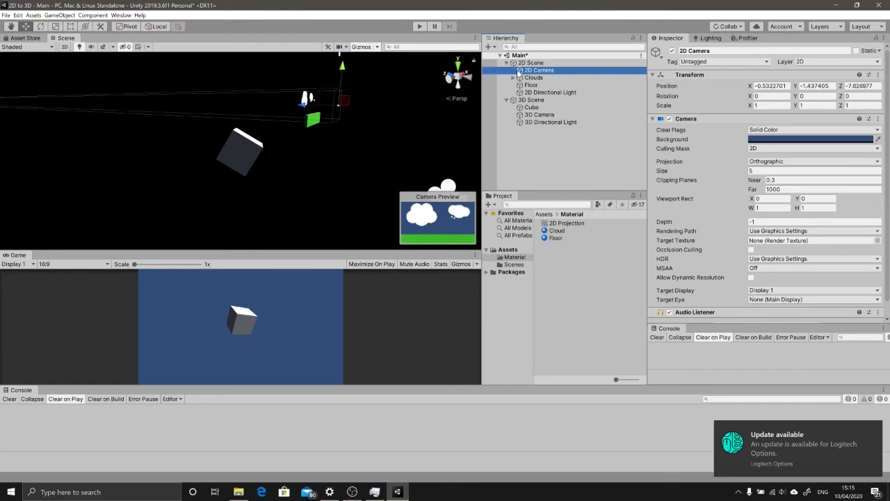
pyautogui.click(684, 241)
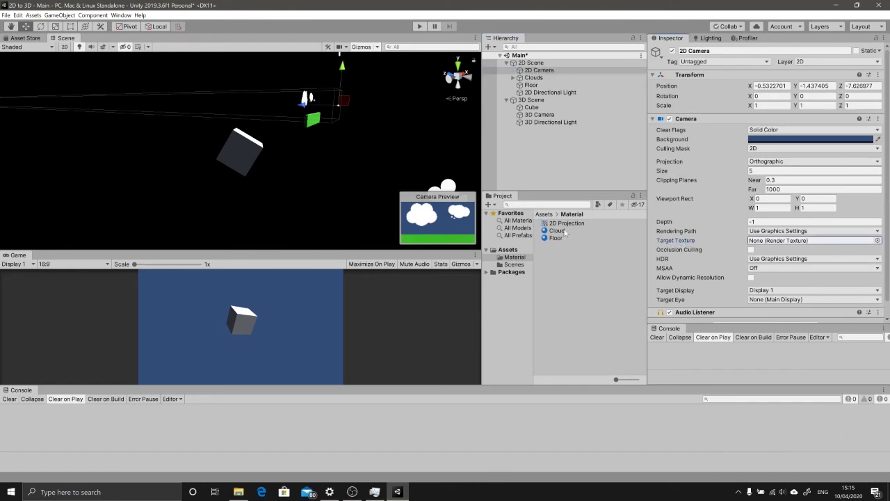
pyautogui.moveTo(562, 223); pyautogui.dragTo(766, 241)
pyautogui.click(878, 240)
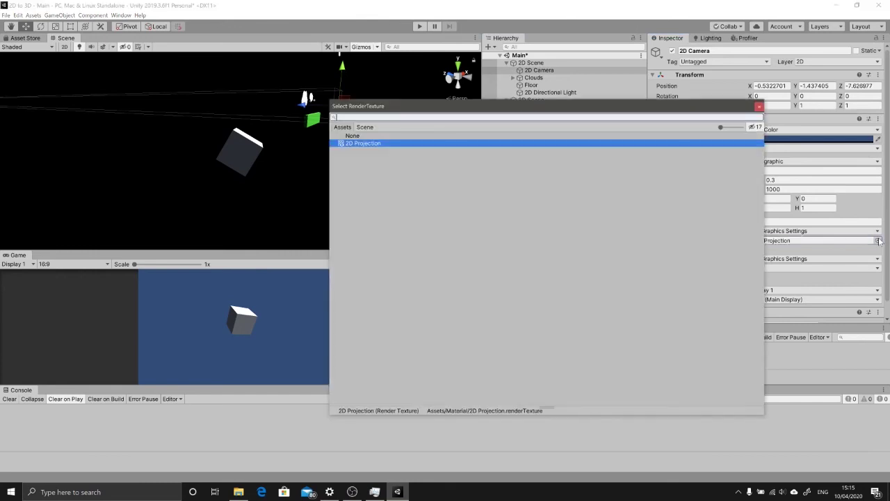
pyautogui.doubleClick(359, 144)
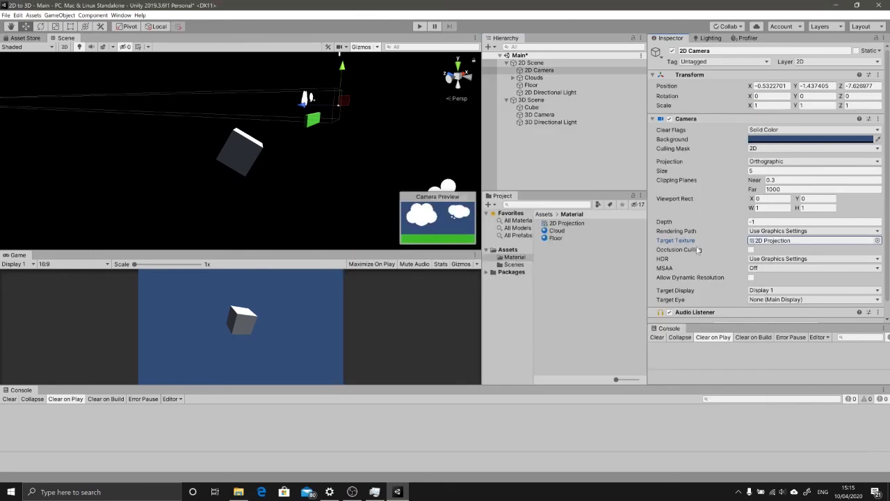
pyautogui.click(546, 71)
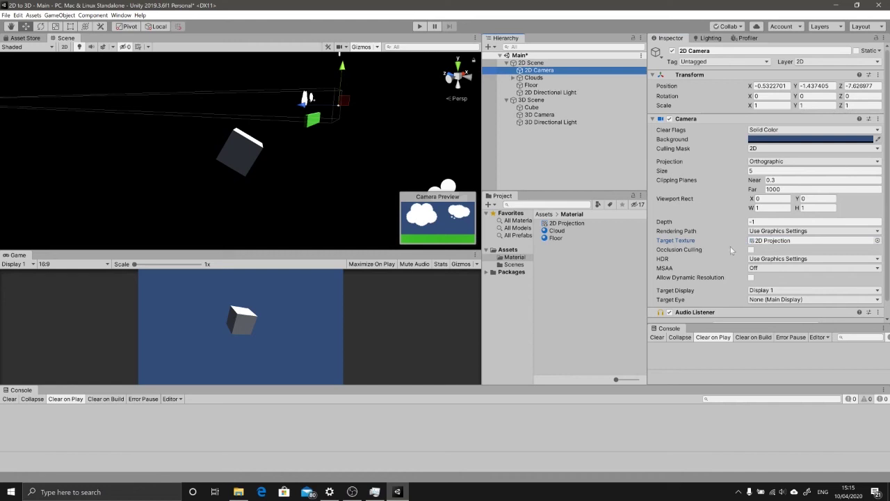
pyautogui.click(567, 223)
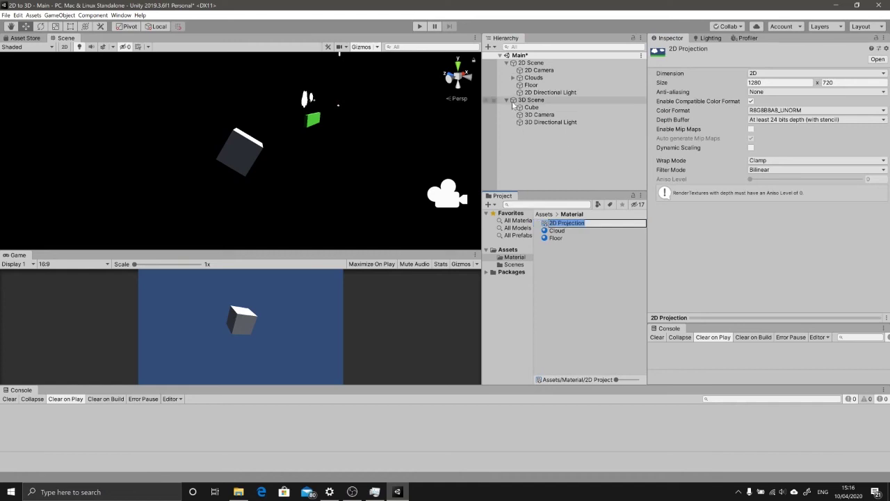
# Step: Add a 3D Object > Plane as a child of 3D Scene
pyautogui.click(506, 62)
pyautogui.click(507, 70)
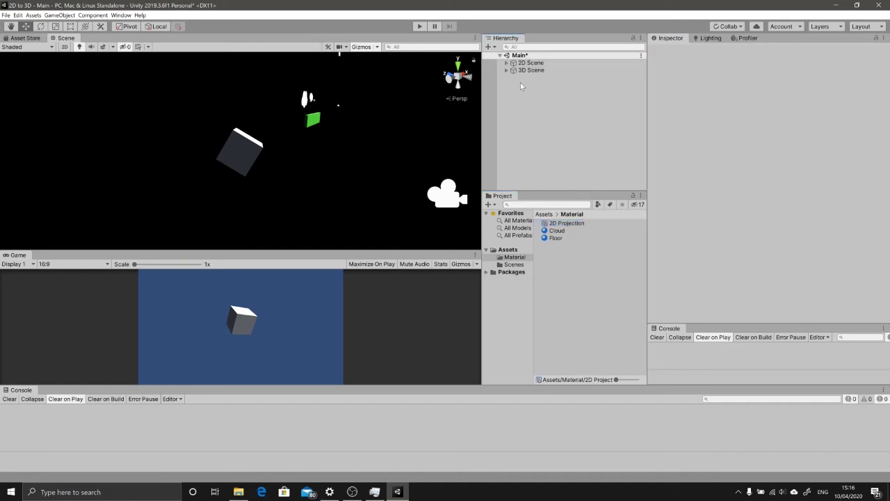
pyautogui.click(529, 70)
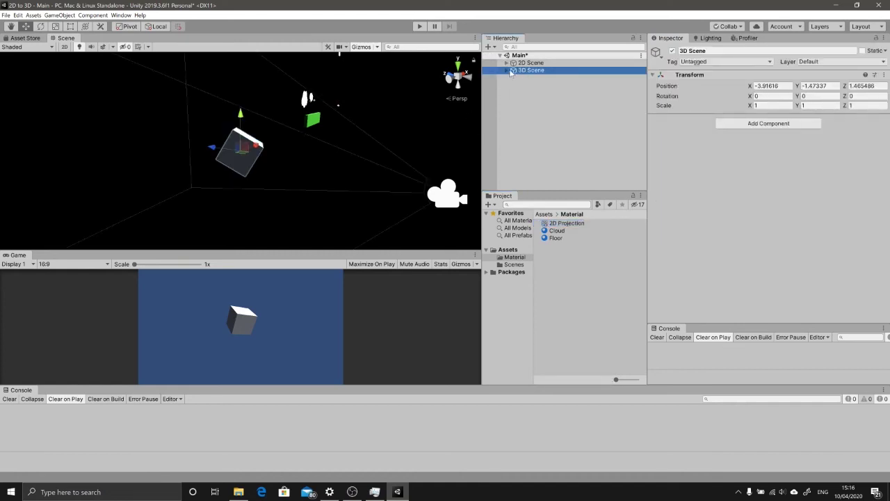
pyautogui.click(506, 70)
pyautogui.rightClick(531, 71)
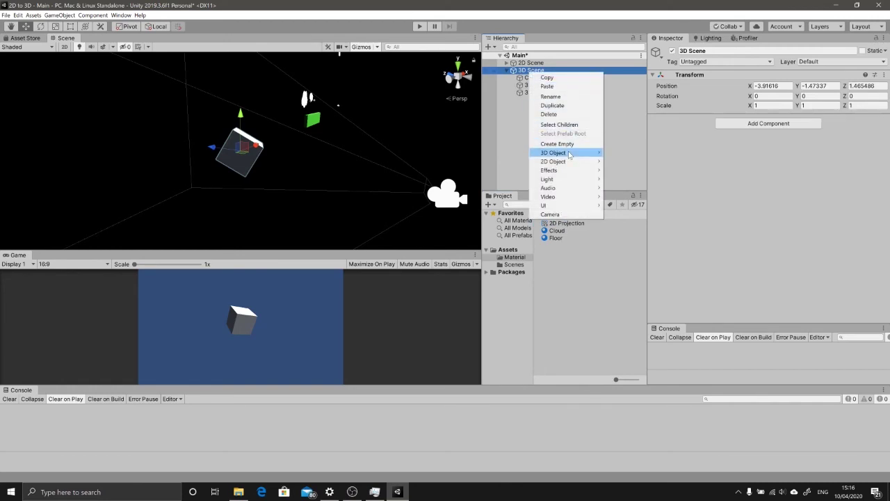
pyautogui.moveTo(570, 153)
pyautogui.click(633, 193)
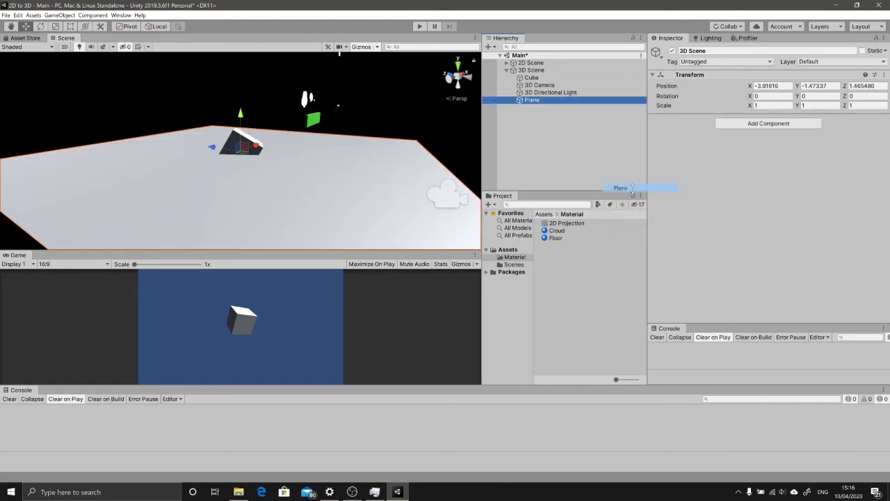
# Step: Rotate the Plane upright behind the cube at position 0.65, 0.33, 5.2
pyautogui.press('e')
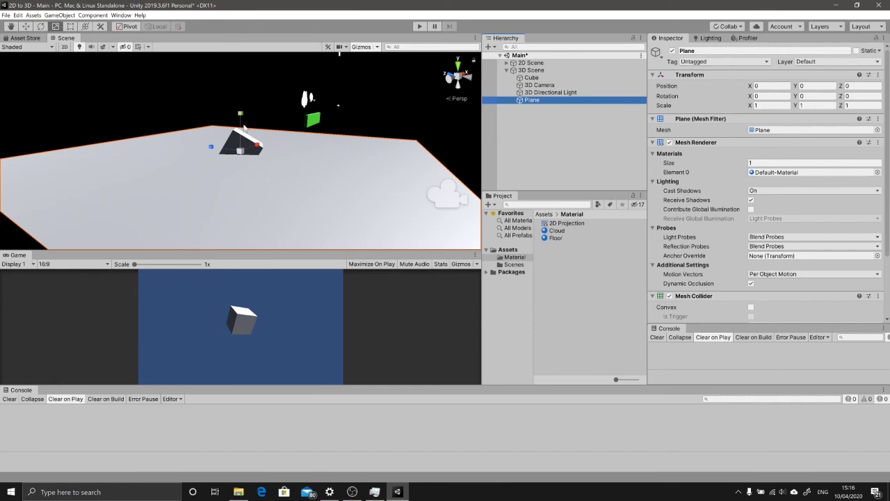
pyautogui.moveTo(259, 122); pyautogui.dragTo(173, 135)
pyautogui.press('w')
pyautogui.press('r')
pyautogui.press('e')
pyautogui.press('w')
pyautogui.press('e')
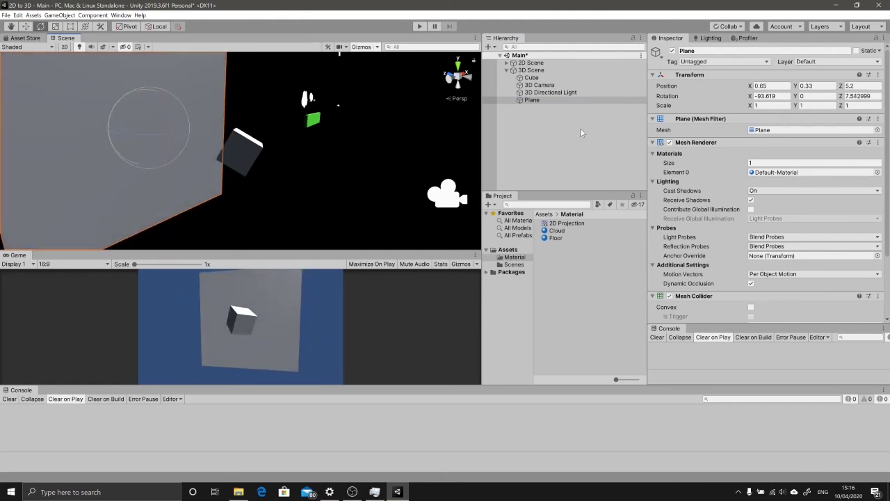
pyautogui.click(540, 108)
pyautogui.click(539, 101)
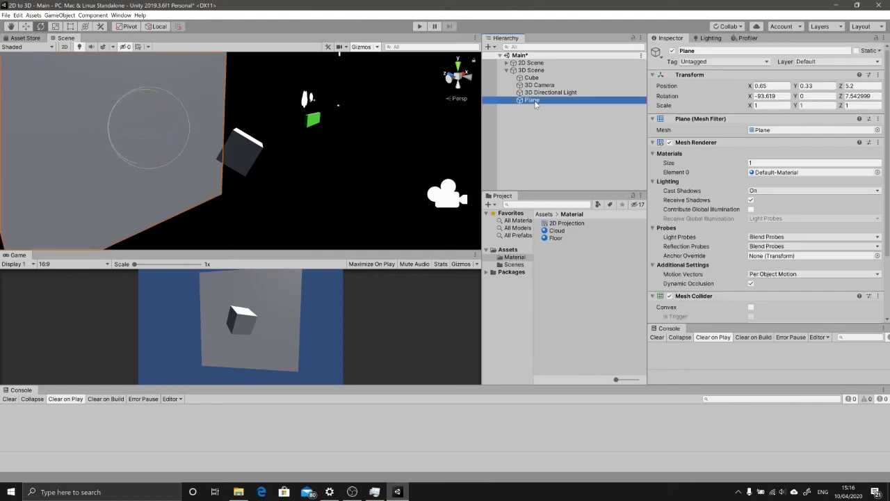
pyautogui.click(561, 223)
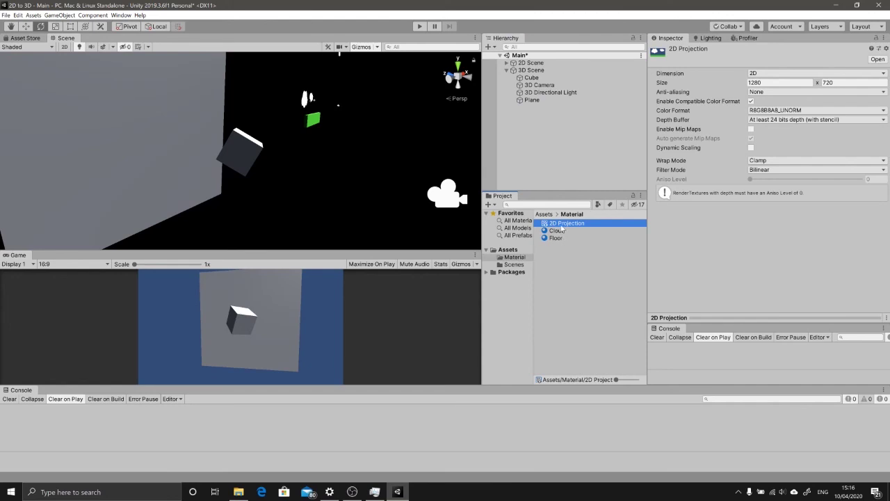
# Step: Apply 2D Projection to the Plane and rotate it to -286.381, -180.001, -7.544
pyautogui.moveTo(562, 226); pyautogui.dragTo(142, 118)
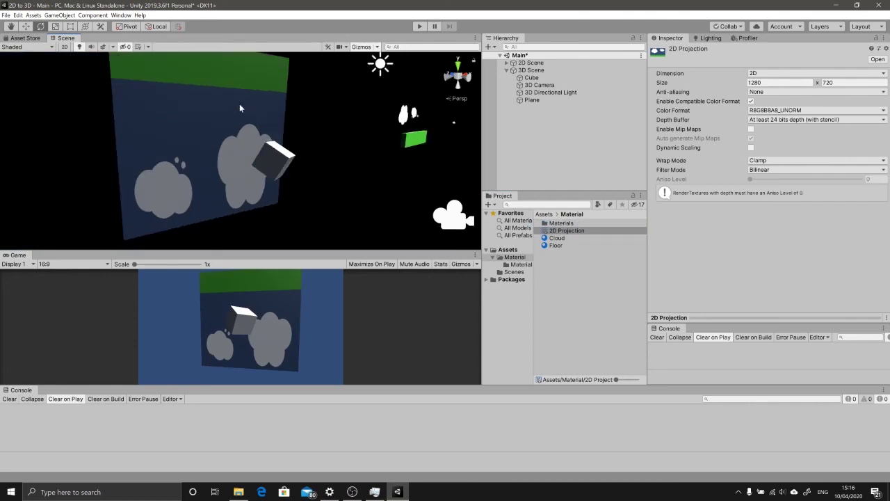
pyautogui.click(209, 123)
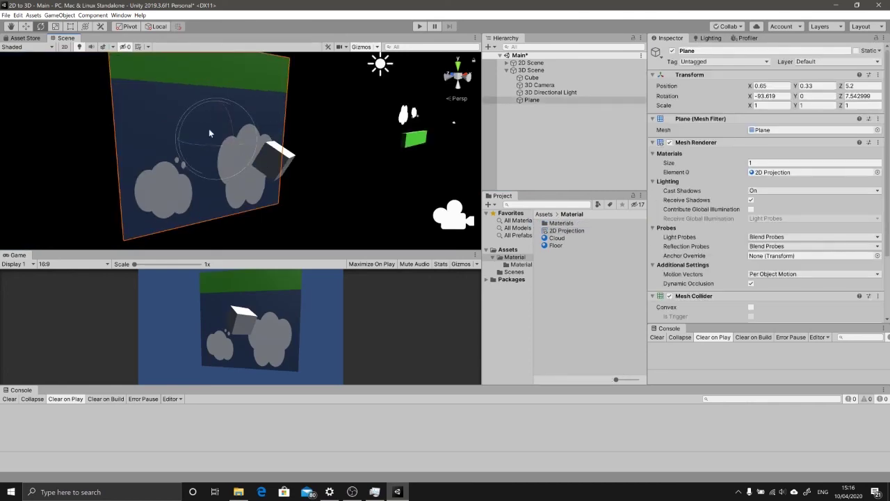
pyautogui.moveTo(188, 123); pyautogui.dragTo(670, 74)
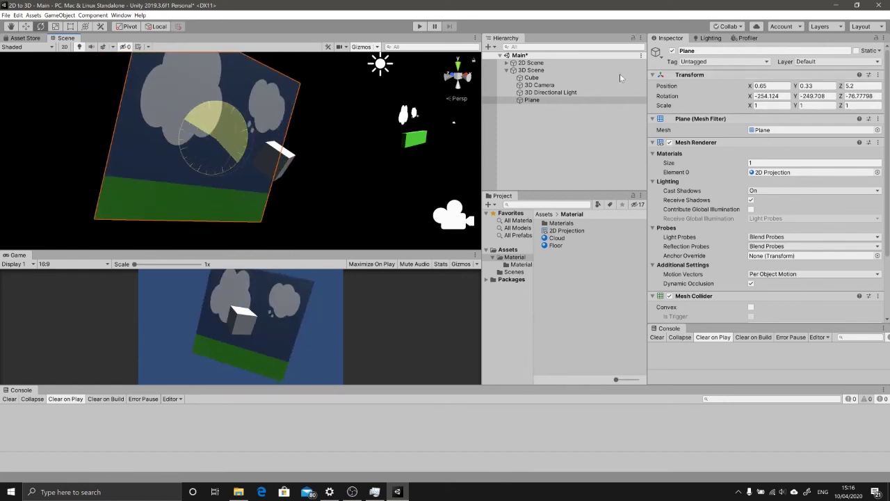
pyautogui.keyDown('alt'); pyautogui.moveTo(315, 169); pyautogui.dragTo(620, 147); pyautogui.keyUp('alt')
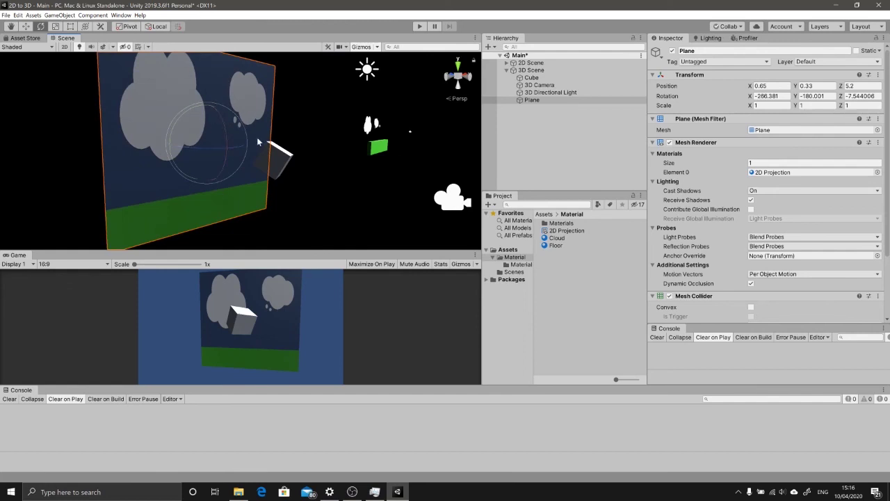
# Step: Review the 2D Projection render texture's size and dimension, keeping it 2D
pyautogui.click(564, 231)
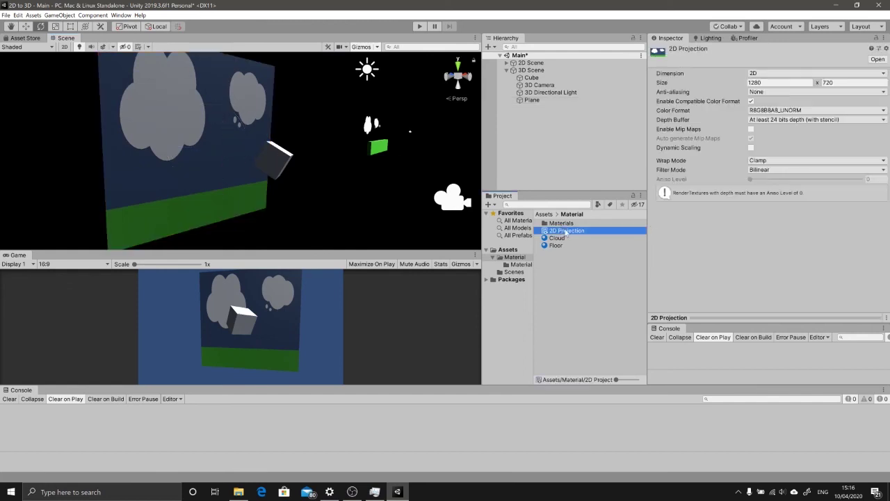
pyautogui.click(763, 82)
pyautogui.click(833, 75)
pyautogui.press('Escape')
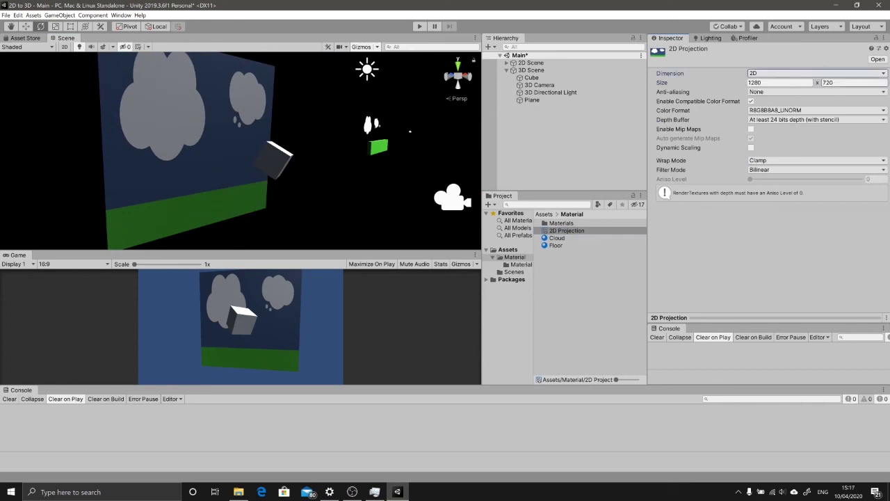
pyautogui.press('Tab')
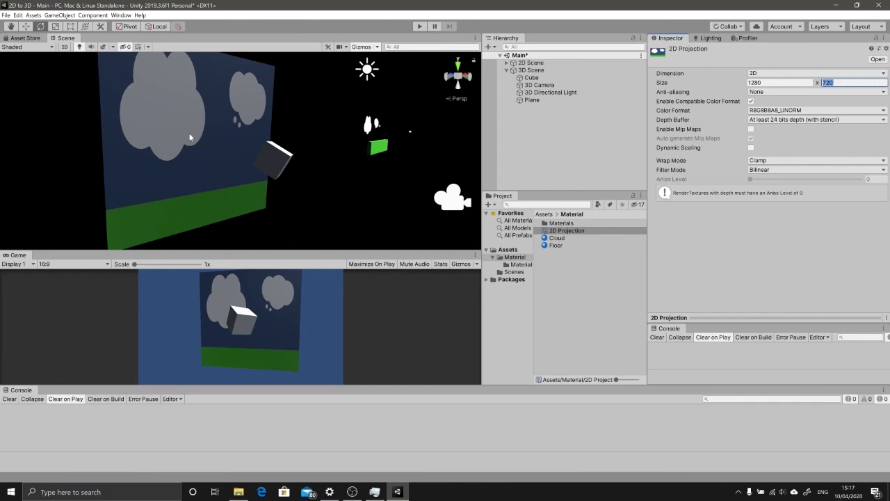
# Step: Scale the Plane to 1.6, 1, 0.9 and reposition it to 0.8, 0.39, 6.18
pyautogui.click(192, 138)
pyautogui.click(818, 105)
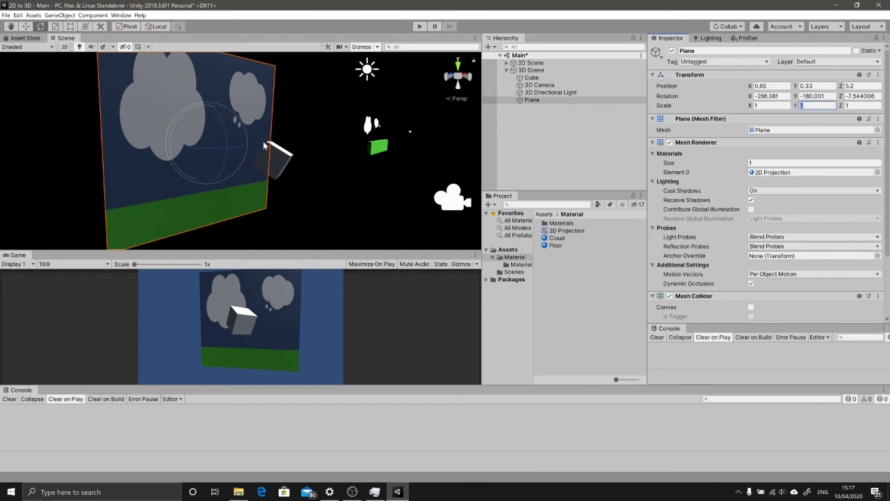
pyautogui.press('w')
pyautogui.keyDown('alt'); pyautogui.moveTo(230, 146); pyautogui.dragTo(174, 146); pyautogui.keyUp('alt')
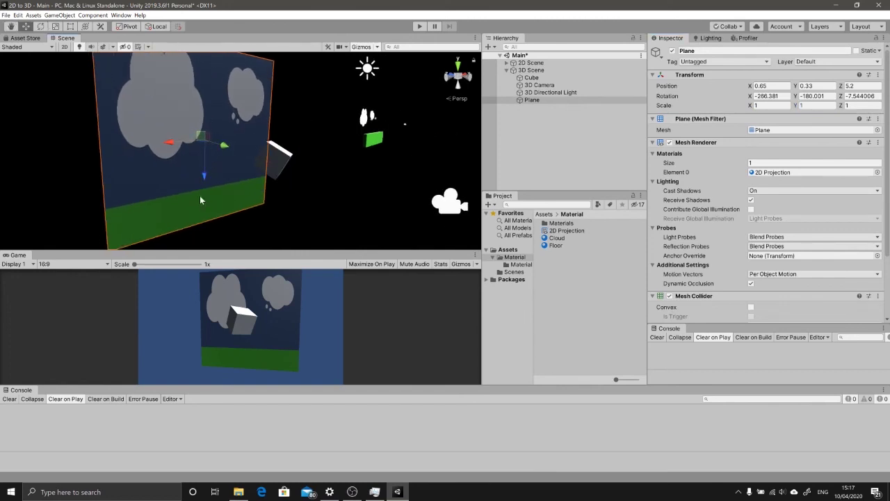
pyautogui.click(766, 105)
pyautogui.press('BackSpace')
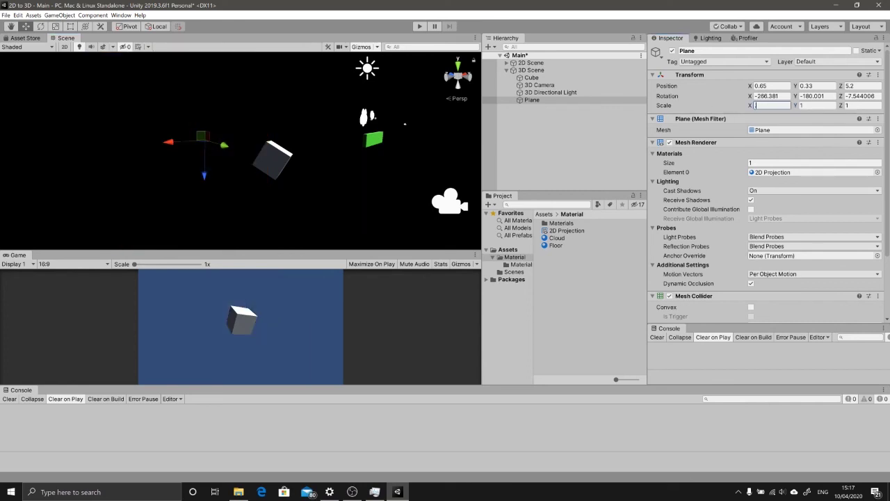
pyautogui.write('1.6')
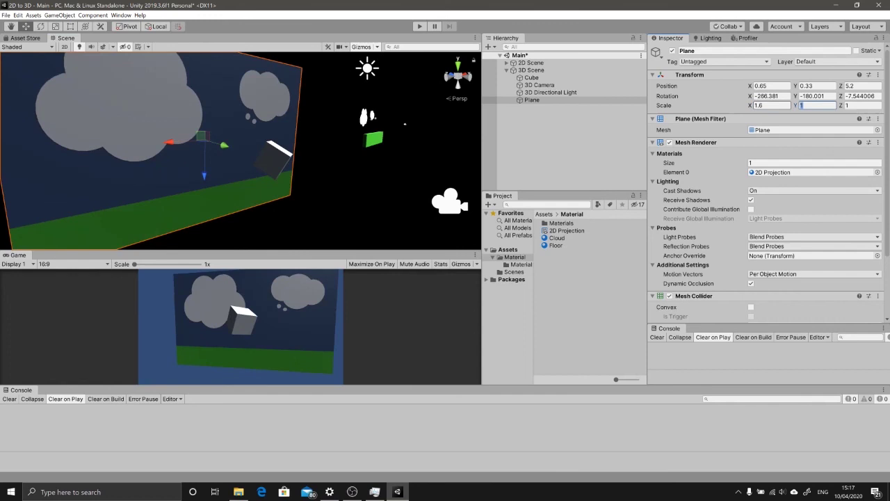
pyautogui.press('Tab')
pyautogui.press('Tab')
pyautogui.write('0.9')
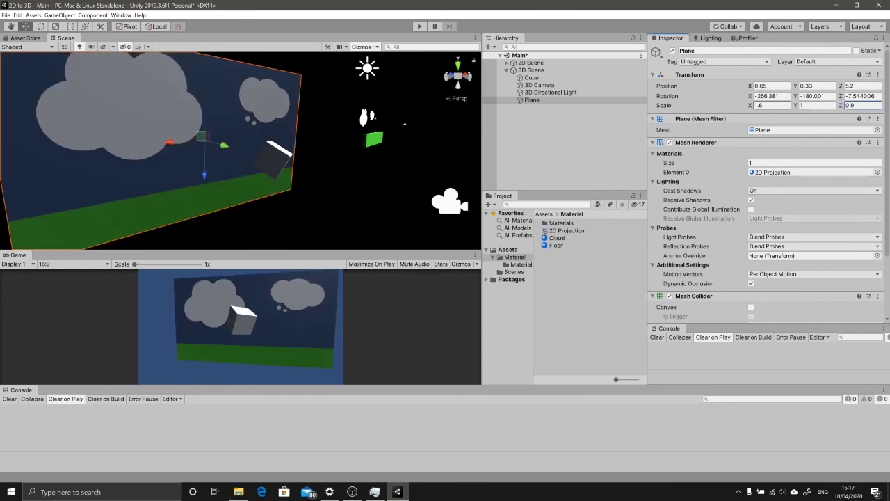
pyautogui.keyDown('alt'); pyautogui.moveTo(241, 152); pyautogui.dragTo(273, 171); pyautogui.keyUp('alt')
pyautogui.press('e')
pyautogui.press('w')
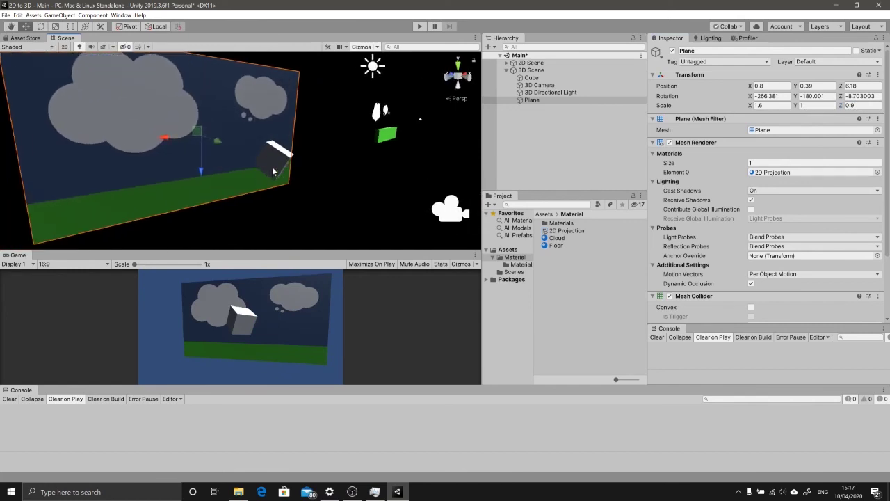
# Step: Move the 2D Projection render texture out of the Materials subfolder into the Material folder
pyautogui.click(567, 230)
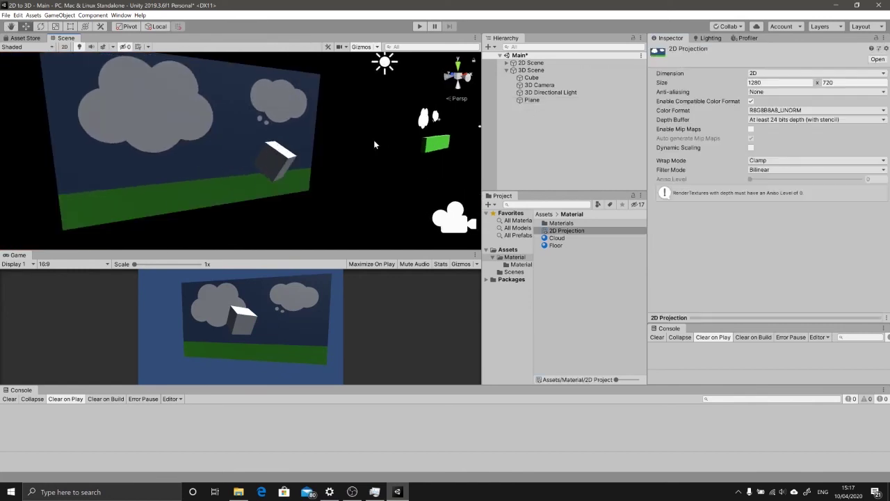
pyautogui.click(561, 224)
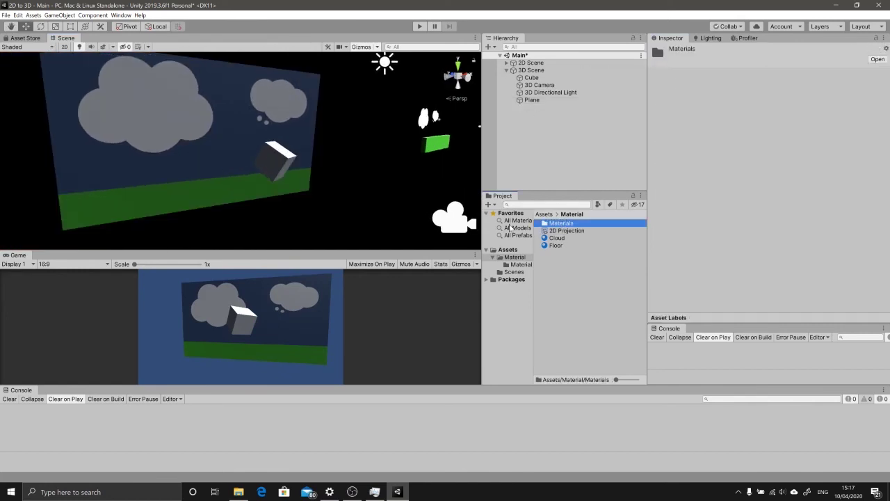
pyautogui.doubleClick(556, 224)
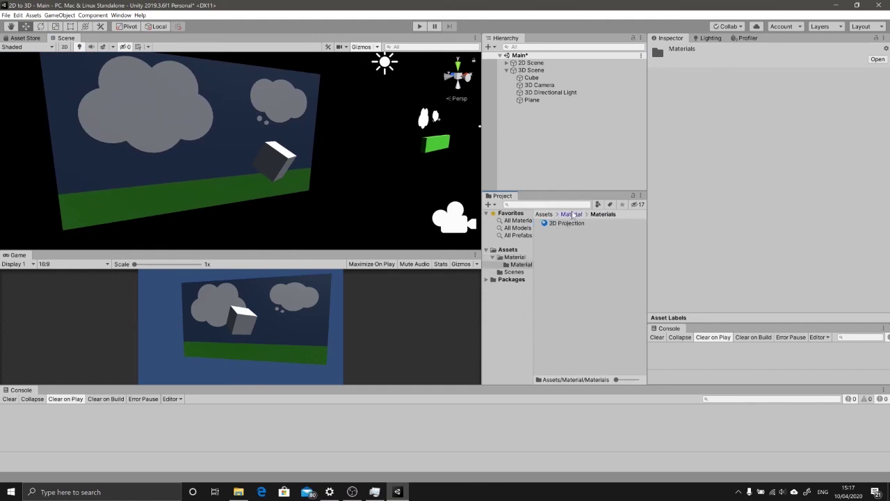
pyautogui.click(572, 215)
pyautogui.doubleClick(562, 224)
pyautogui.moveTo(567, 225); pyautogui.dragTo(518, 260)
pyautogui.click(515, 258)
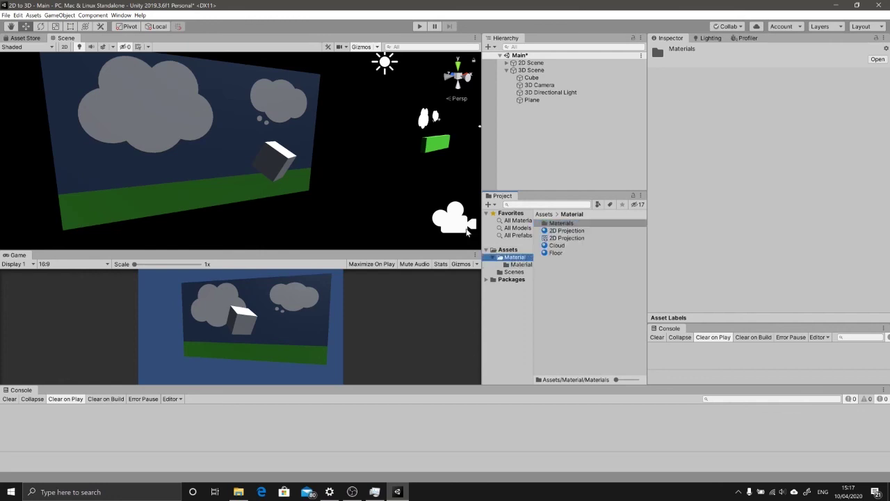
# Step: Delete the now-empty Materials subfolder
pyautogui.click(562, 224)
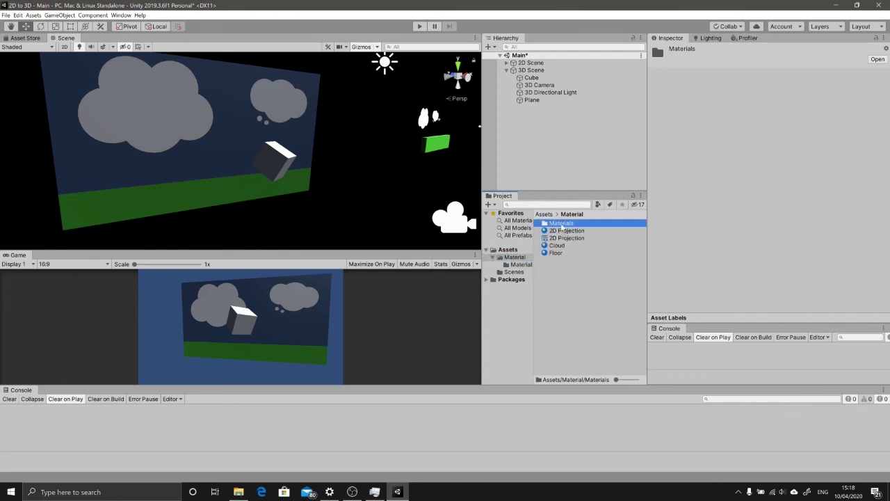
pyautogui.press('Delete')
pyautogui.click(471, 257)
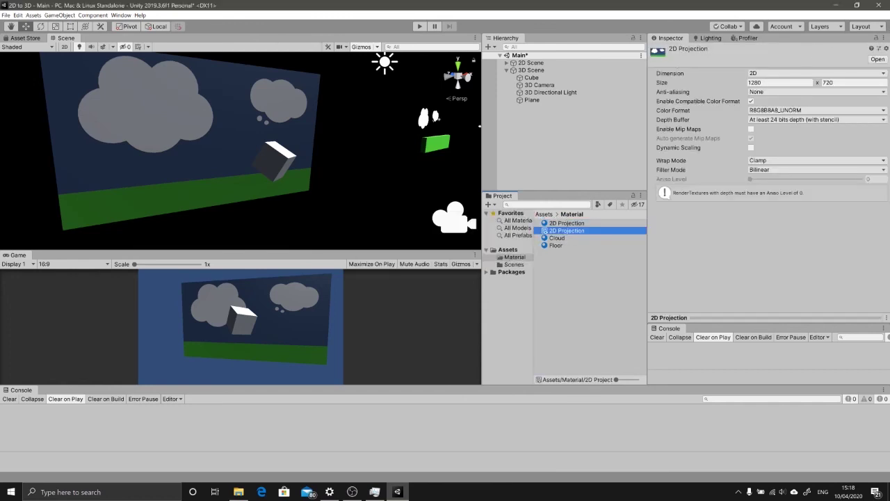
# Step: Set the 2D Projection render texture size to 512 × 512
pyautogui.click(779, 82)
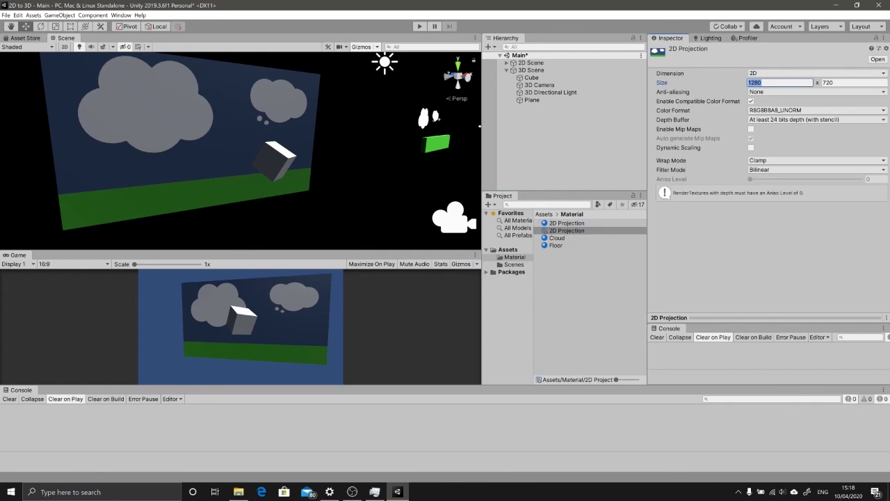
pyautogui.write('512')
pyautogui.press('Tab')
pyautogui.write('512')
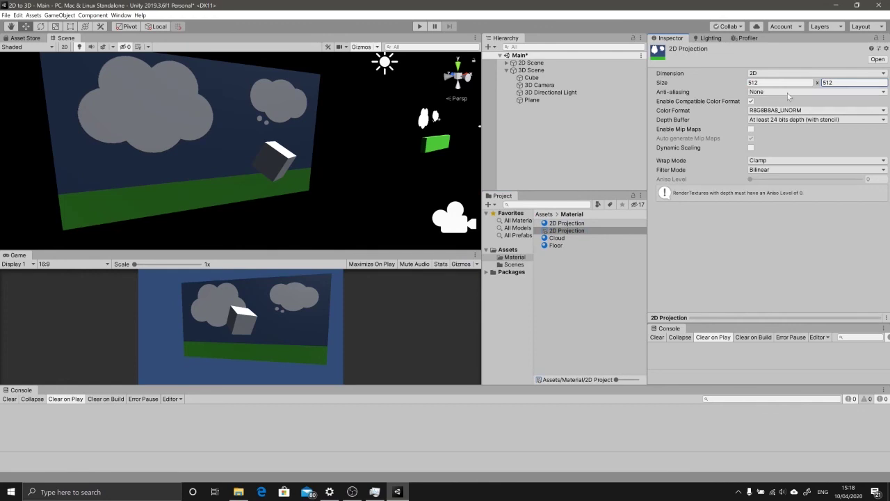
# Step: Frame the 2D Camera in the view and run the scene in Play mode
pyautogui.click(531, 77)
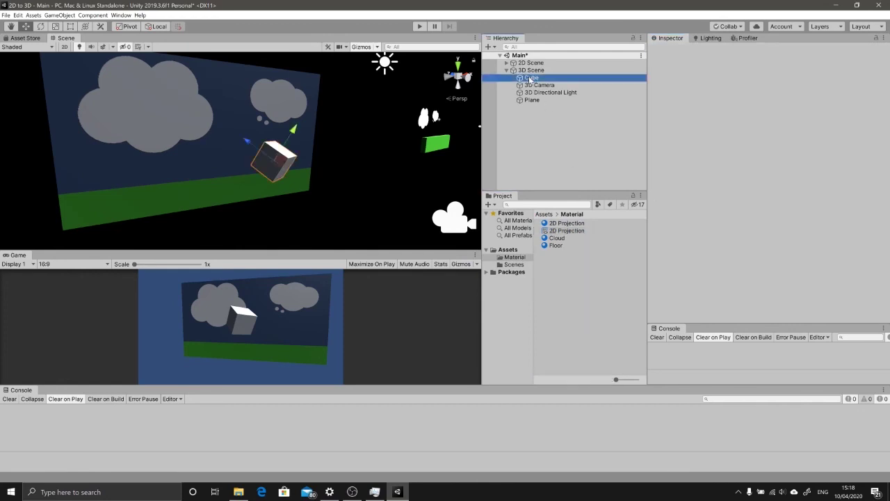
pyautogui.click(507, 63)
pyautogui.click(540, 70)
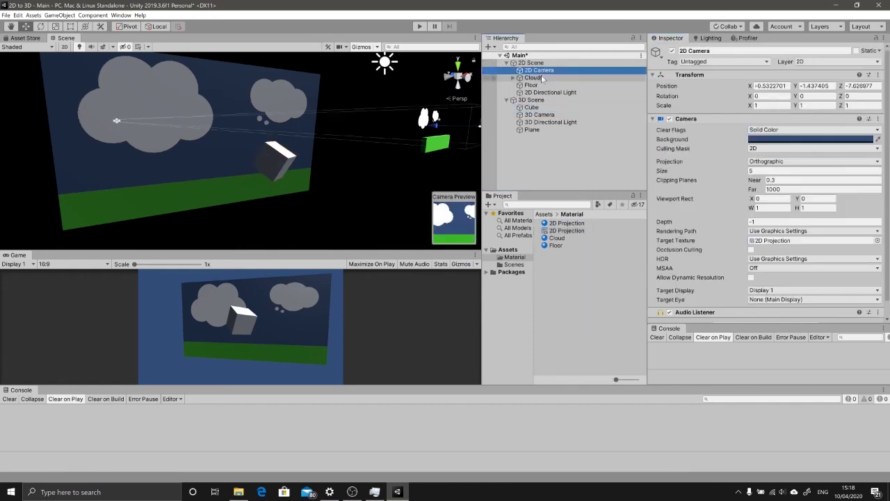
pyautogui.press('f')
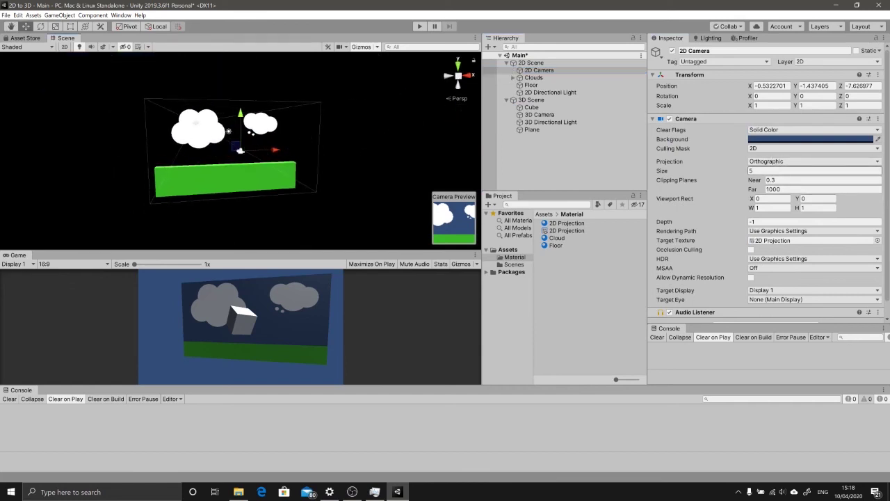
pyautogui.click(418, 25)
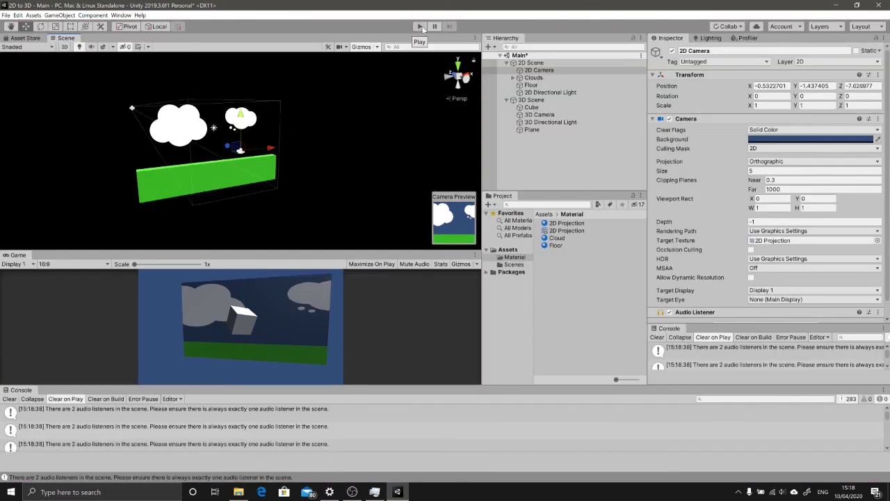
pyautogui.moveTo(226, 143); pyautogui.dragTo(354, 99, button='middle')
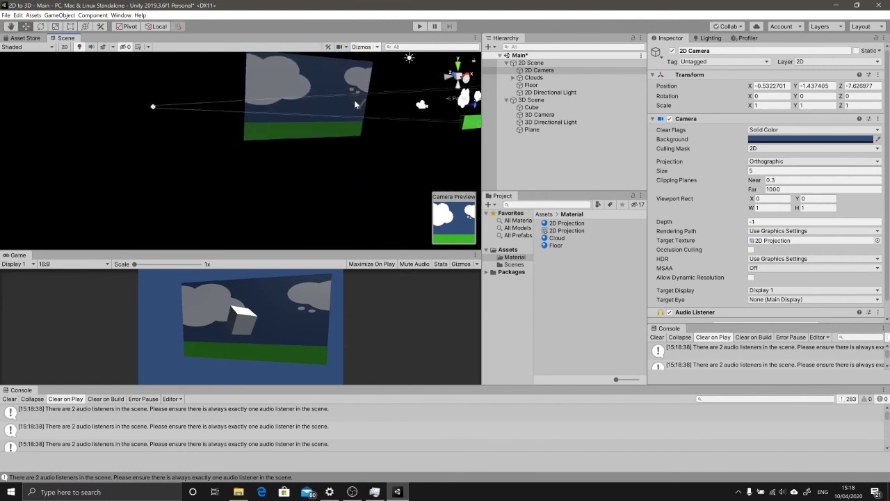
pyautogui.click(354, 100)
# Step: Reset the Plane's X and Z scale to 1
pyautogui.press('f')
pyautogui.click(771, 105)
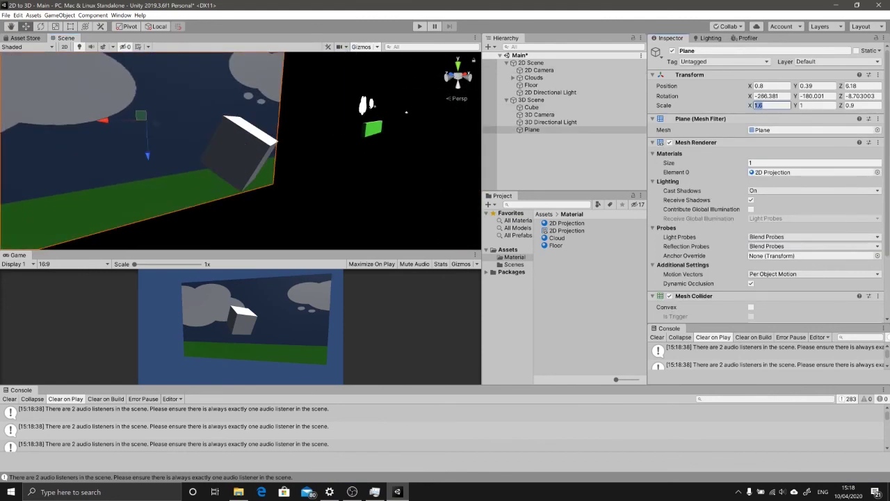
pyautogui.write('1')
pyautogui.press('Tab')
pyautogui.press('Tab')
pyautogui.write('1')
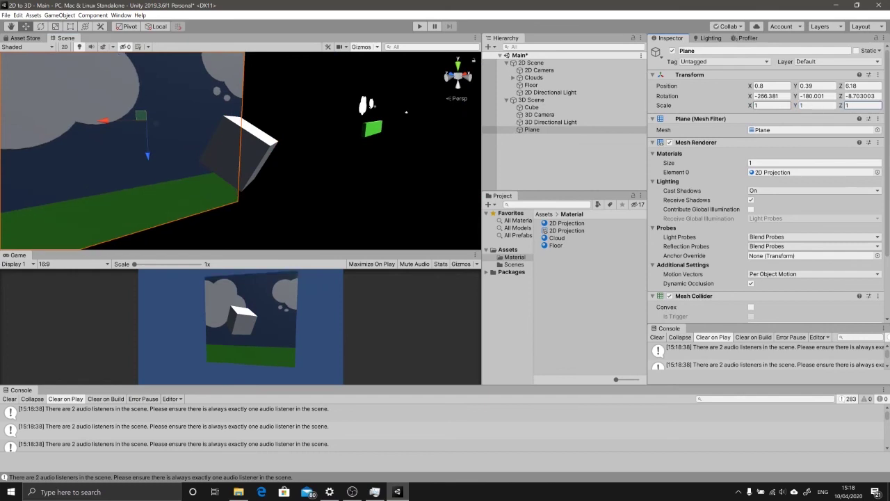
# Step: Apply the 2D Projection material to the Cube and move it to the plane's left edge
pyautogui.click(281, 141)
pyautogui.click(563, 223)
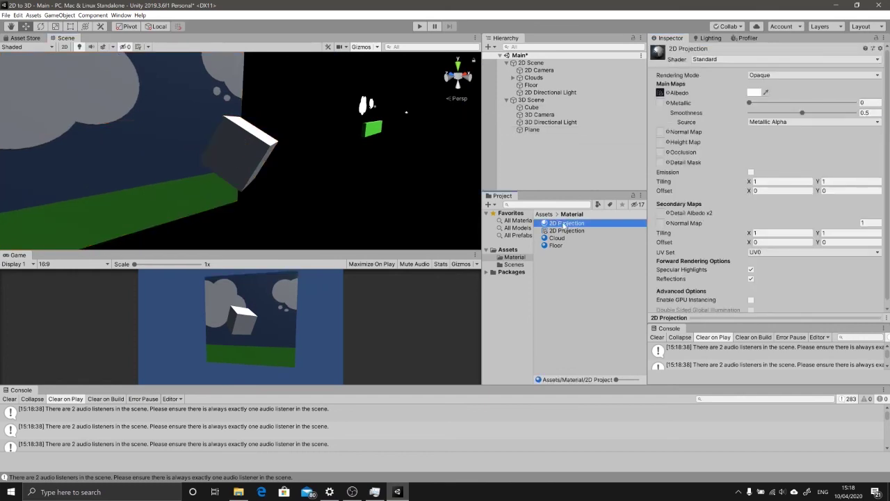
pyautogui.moveTo(564, 223); pyautogui.dragTo(300, 152)
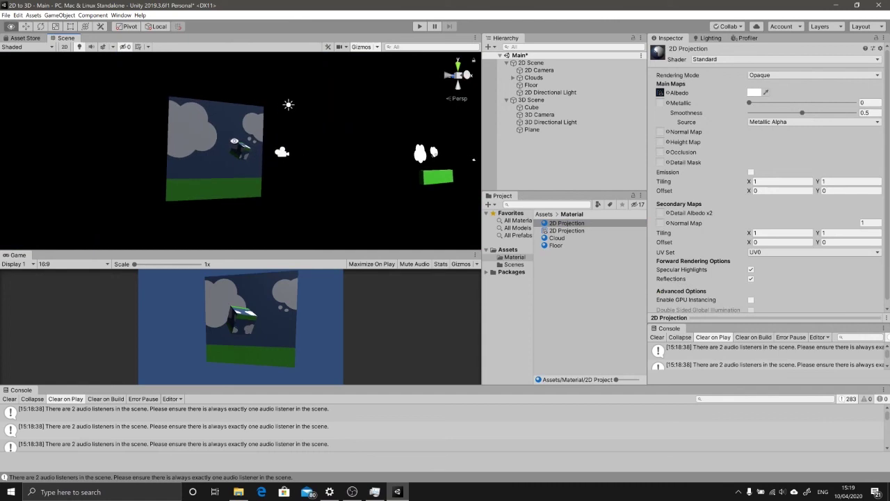
pyautogui.moveTo(234, 141)
pyautogui.keyDown('alt'); pyautogui.mouseDown()
pyautogui.moveTo(240, 150)
pyautogui.moveTo(222, 138)
pyautogui.moveTo(275, 145)
pyautogui.moveTo(244, 150)
pyautogui.mouseUp(); pyautogui.keyUp('alt')
pyautogui.click(240, 152)
pyautogui.press('e')
pyautogui.press('w')
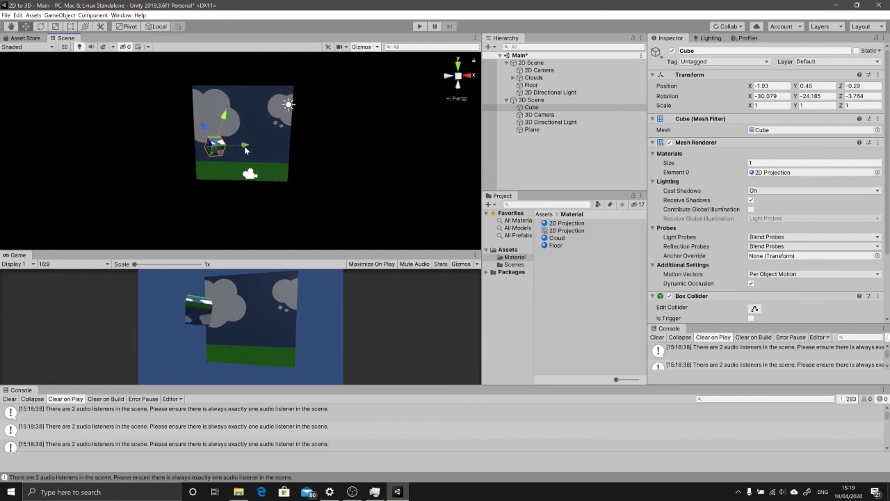